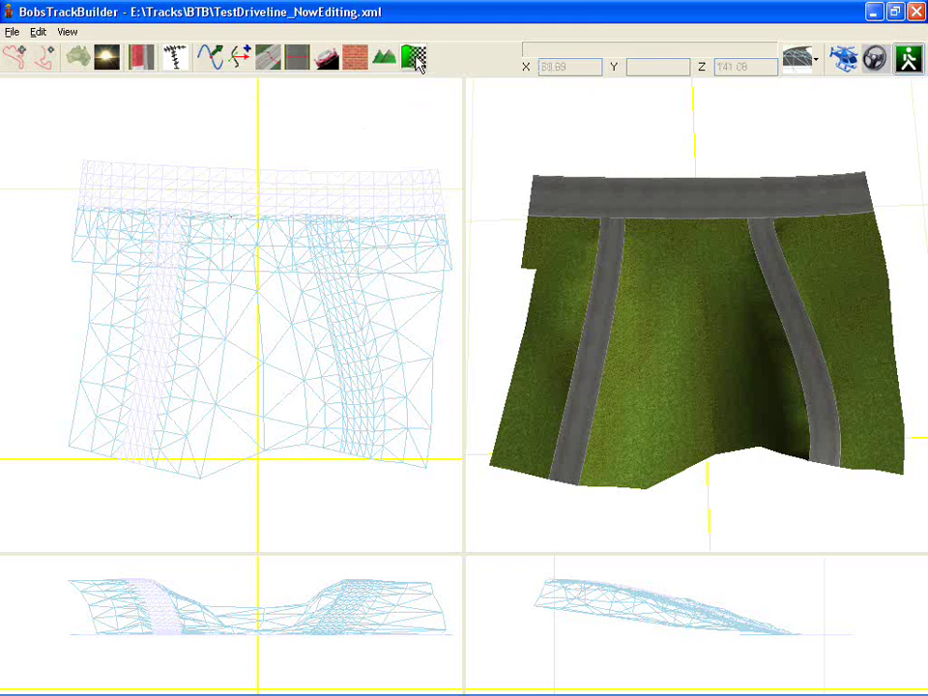
# Step: Open the driveline editor and append the top track to the driveline after the left track
pyautogui.click(414, 57)
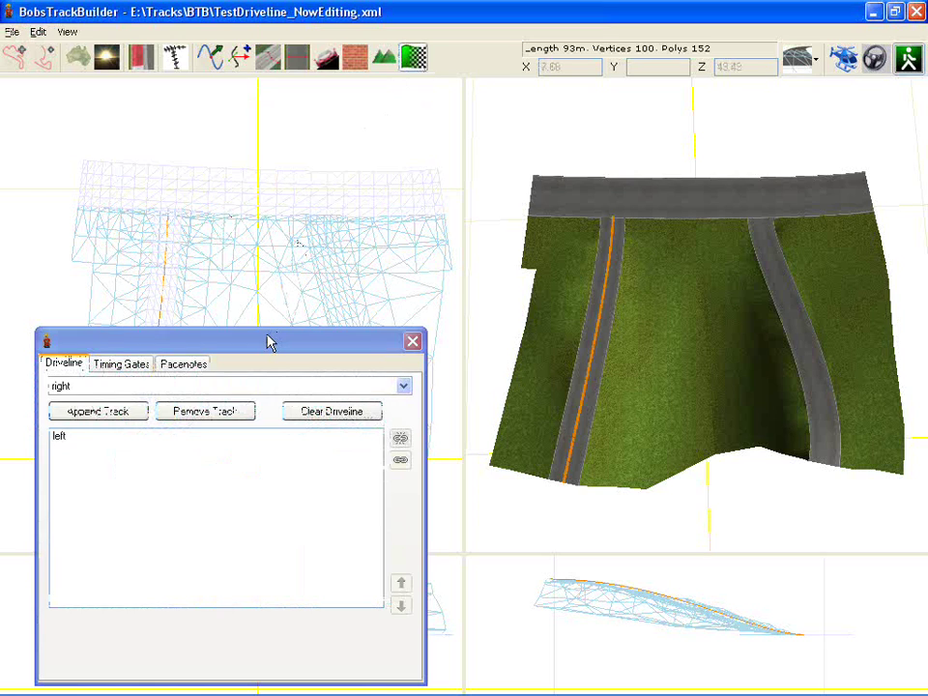
pyautogui.click(271, 342)
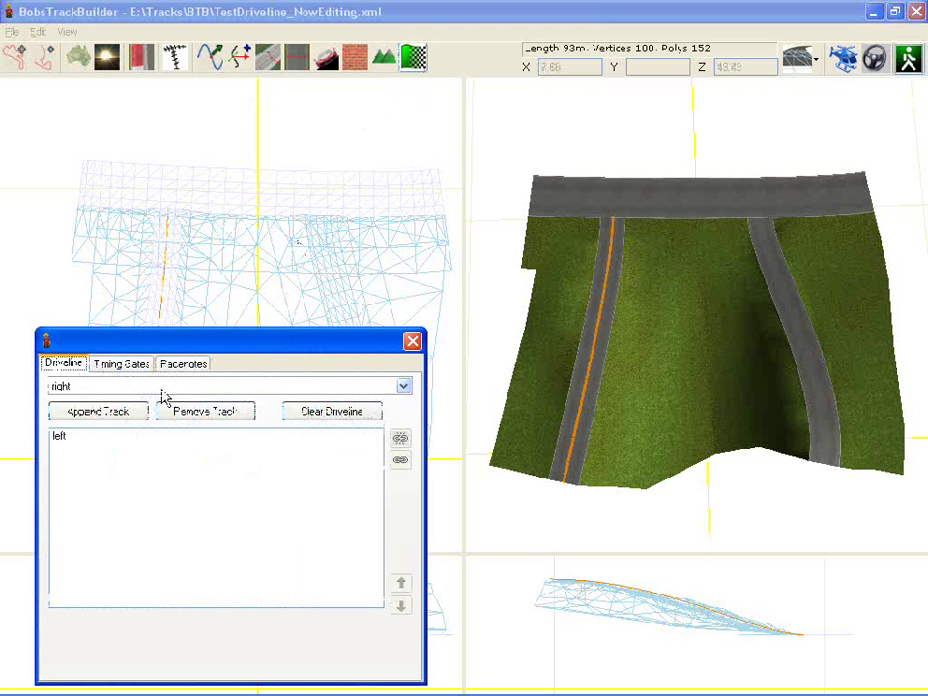
pyautogui.click(715, 249)
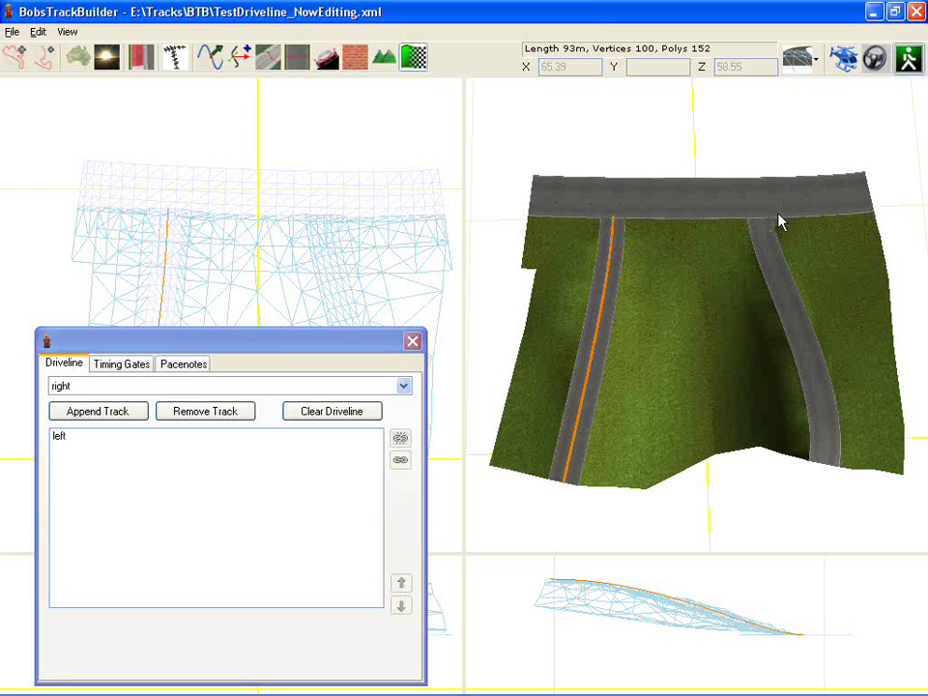
pyautogui.click(619, 214)
pyautogui.click(257, 330)
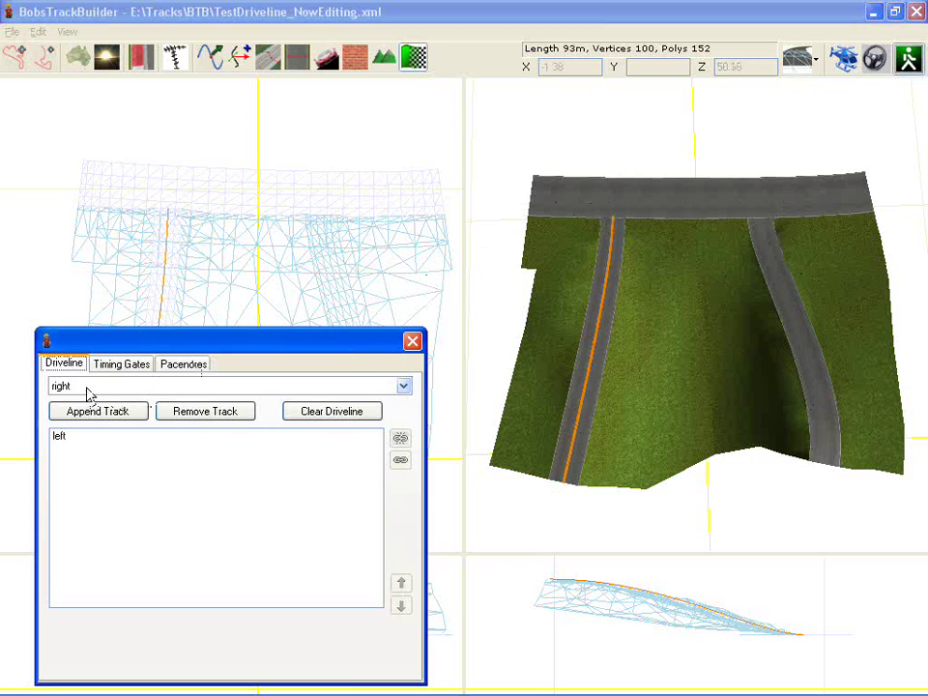
pyautogui.click(232, 224)
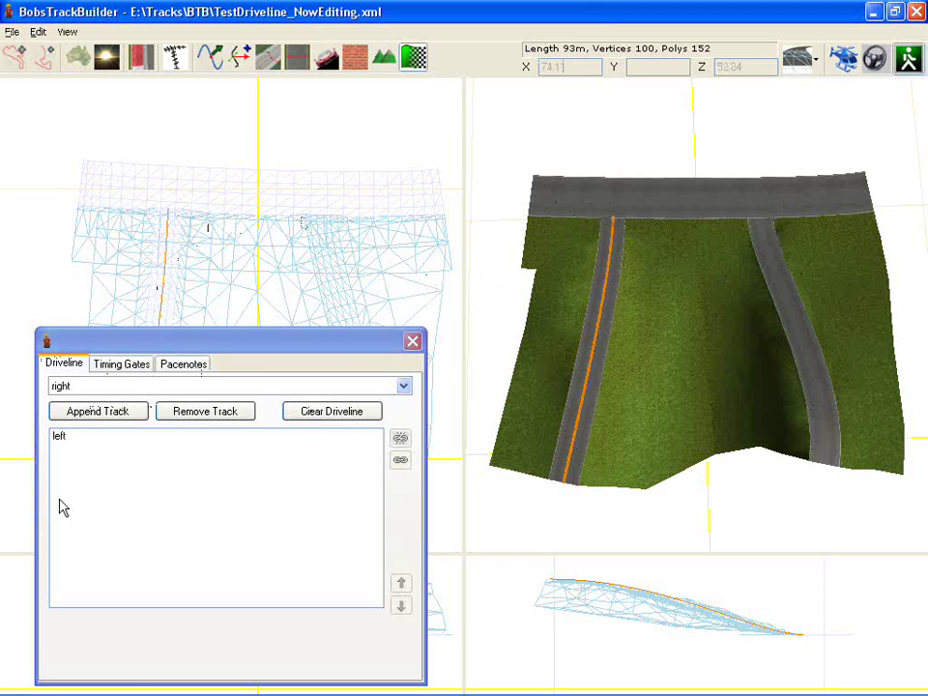
pyautogui.click(64, 363)
pyautogui.click(98, 386)
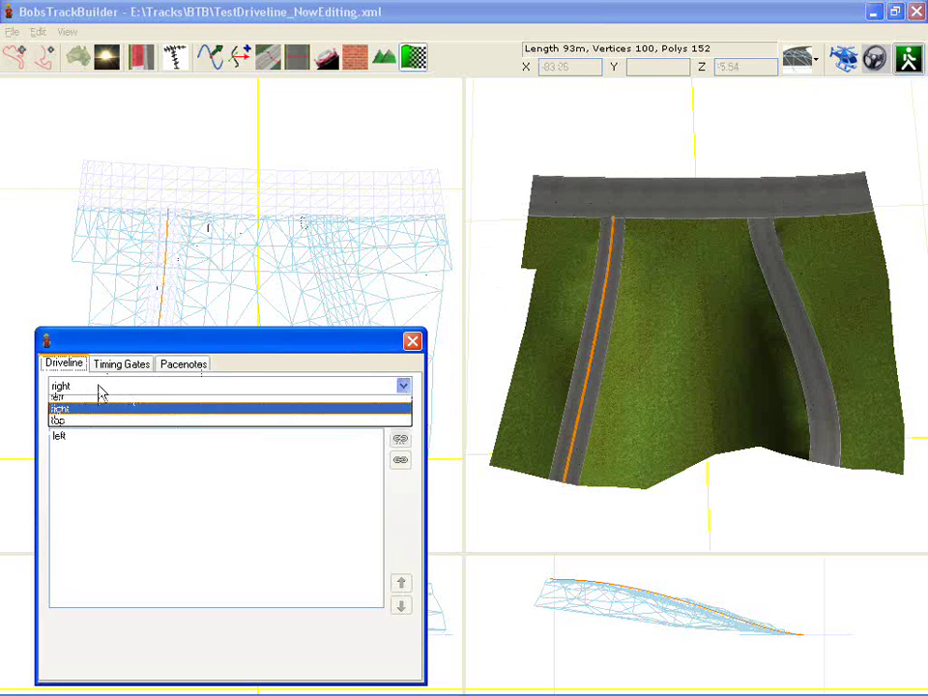
pyautogui.click(62, 427)
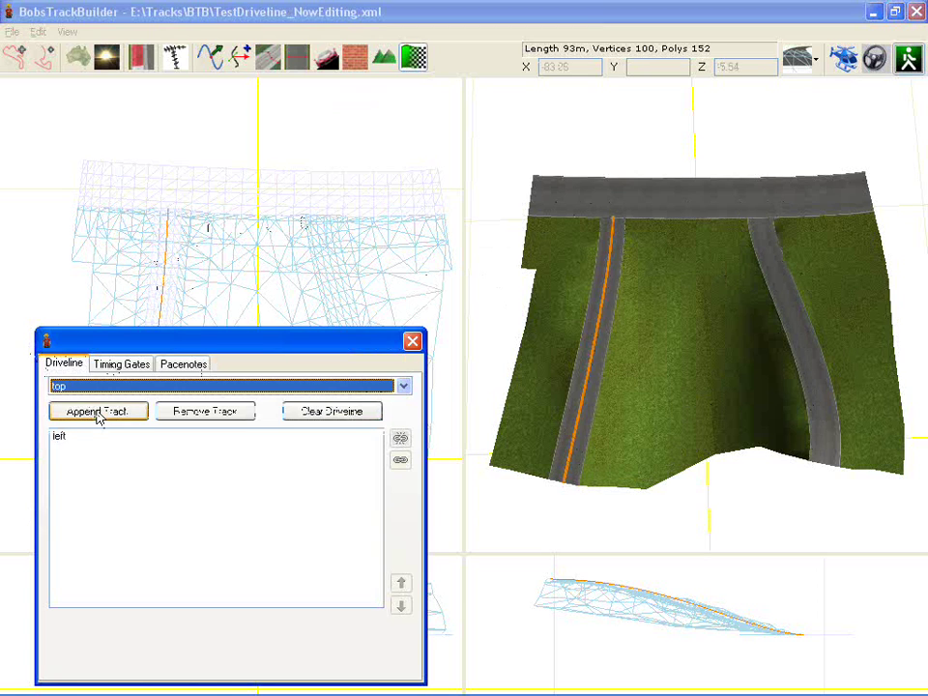
pyautogui.click(98, 412)
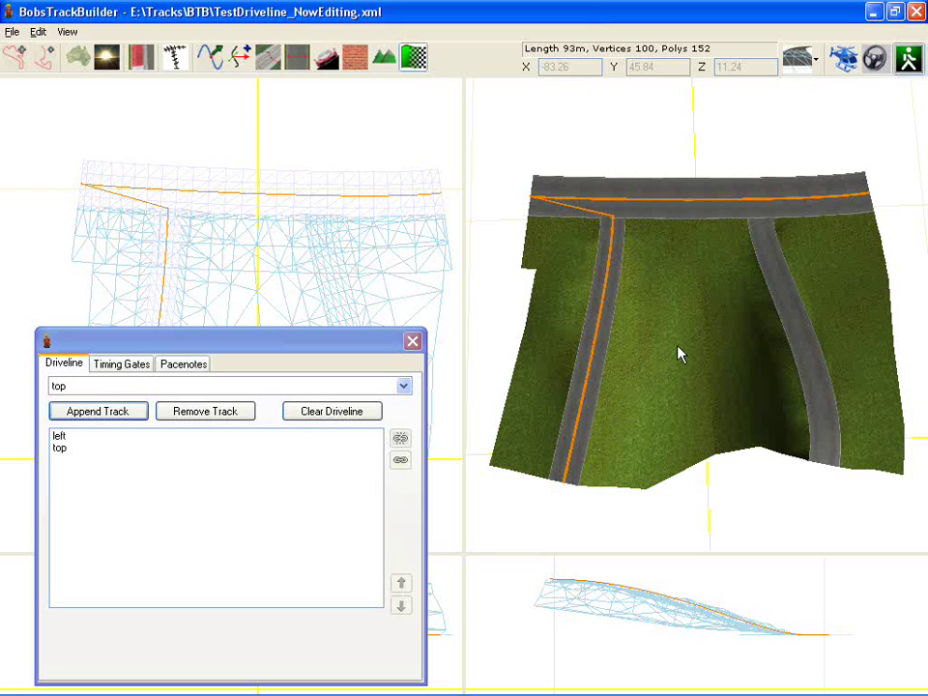
# Step: Append the right track to the end of the driveline
pyautogui.click(95, 389)
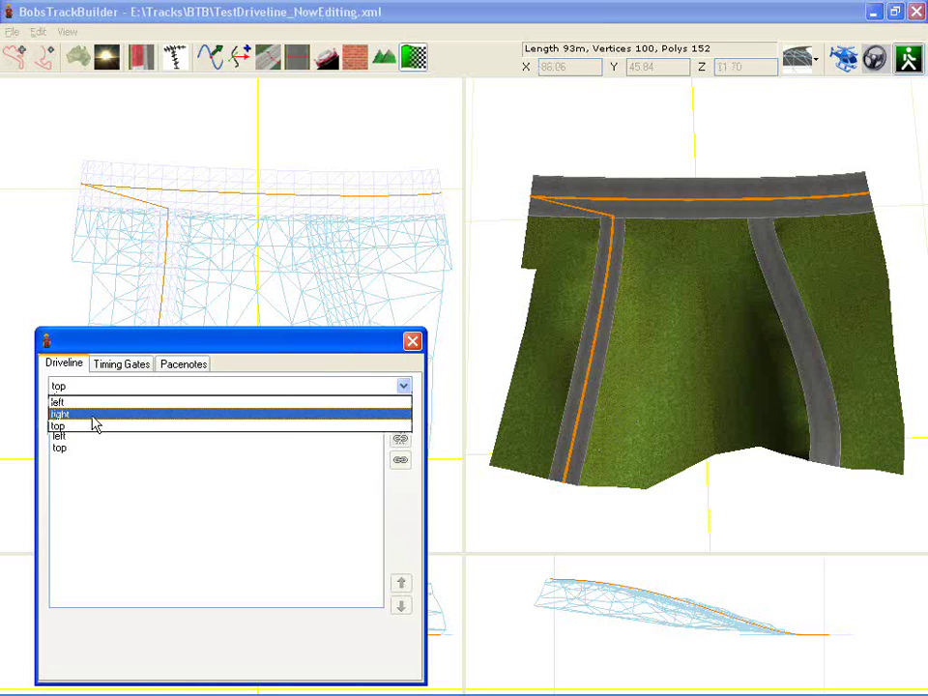
pyautogui.click(93, 414)
pyautogui.click(94, 414)
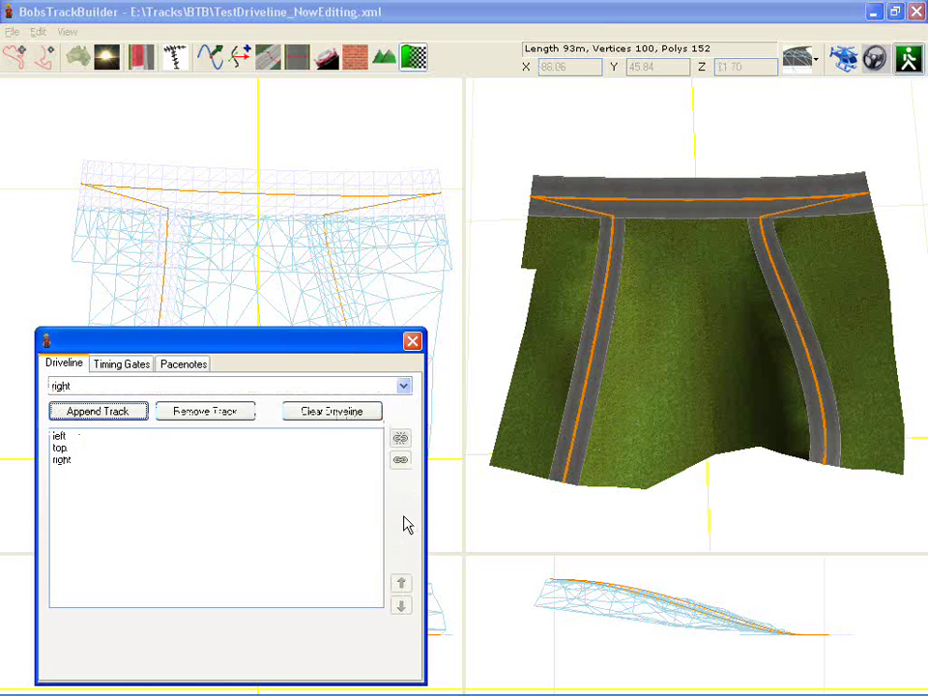
# Step: Unlink the top segment of the driveline from its track so its knots can be edited, accepting the detachment
pyautogui.click(125, 447)
pyautogui.click(120, 460)
pyautogui.click(124, 437)
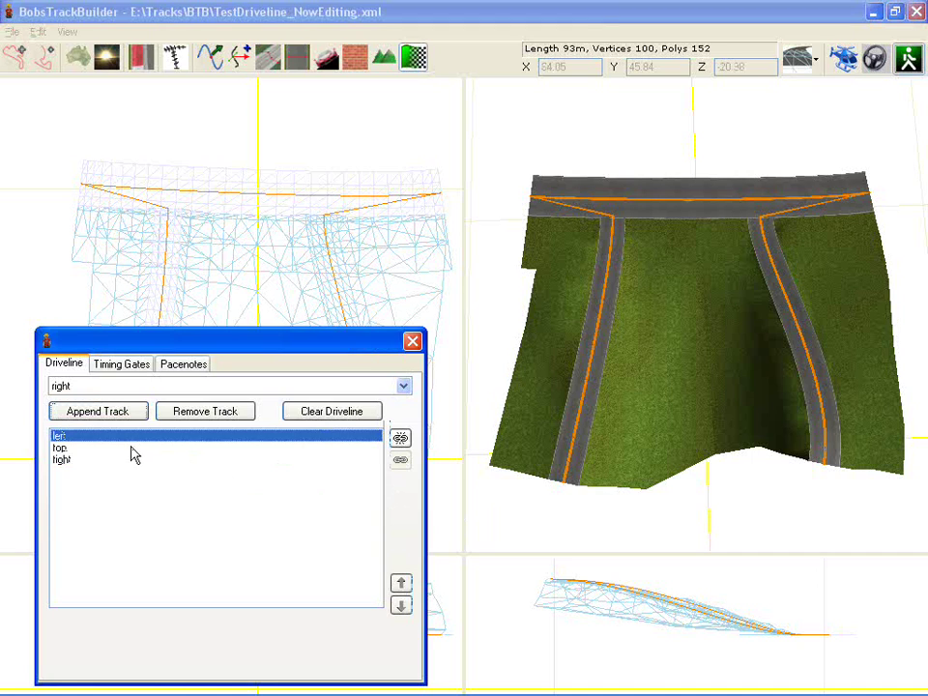
pyautogui.click(74, 449)
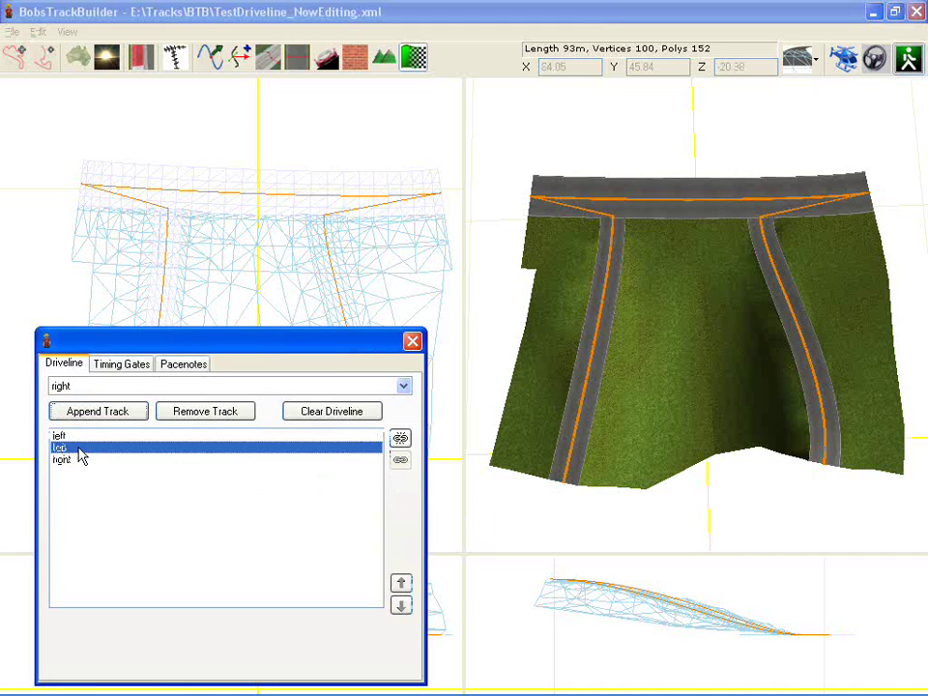
pyautogui.click(400, 440)
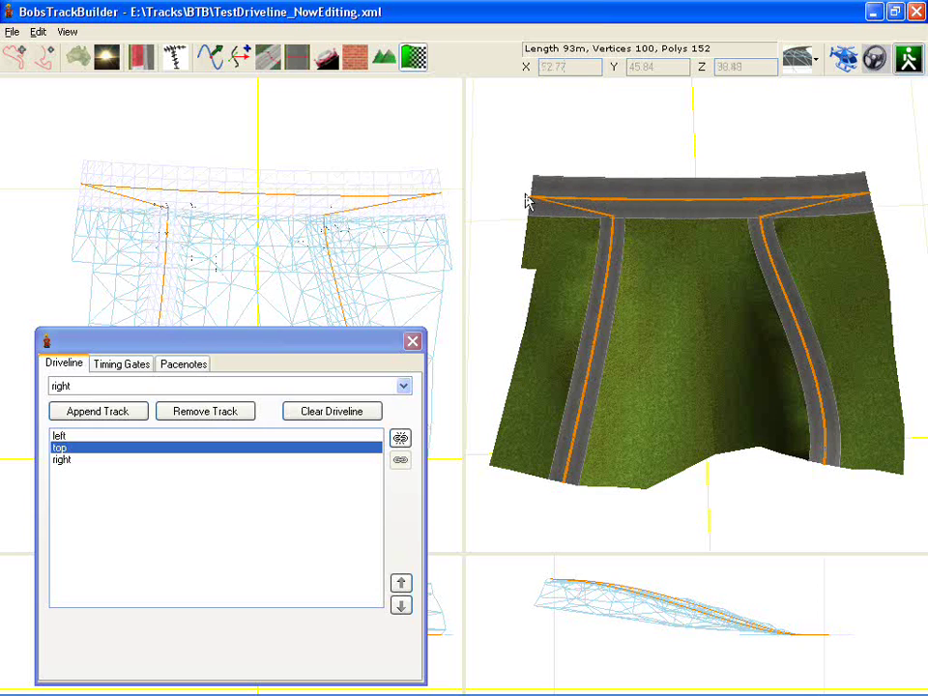
pyautogui.click(229, 426)
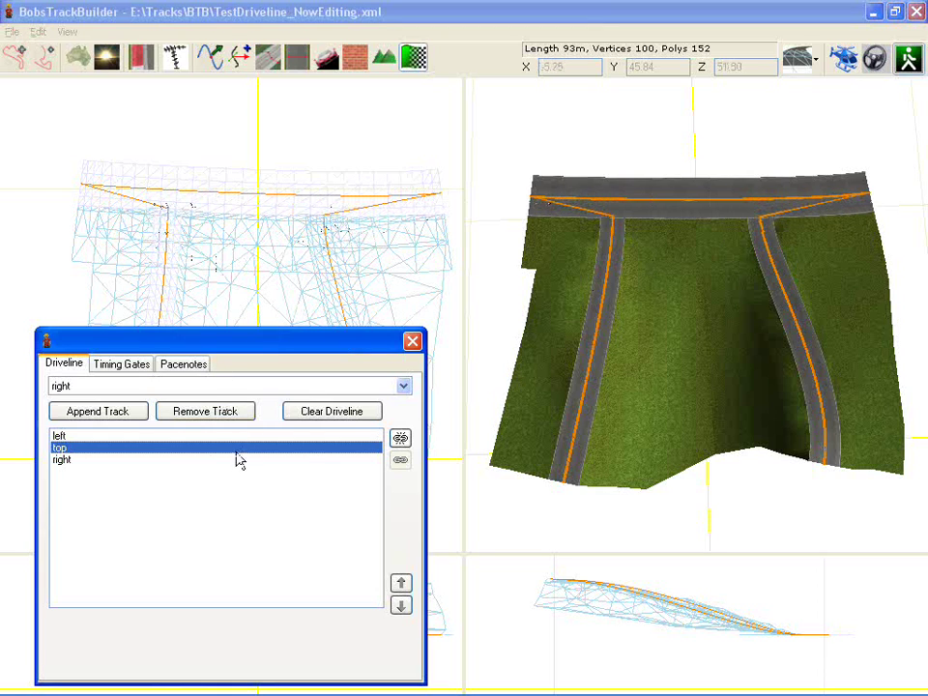
pyautogui.click(400, 441)
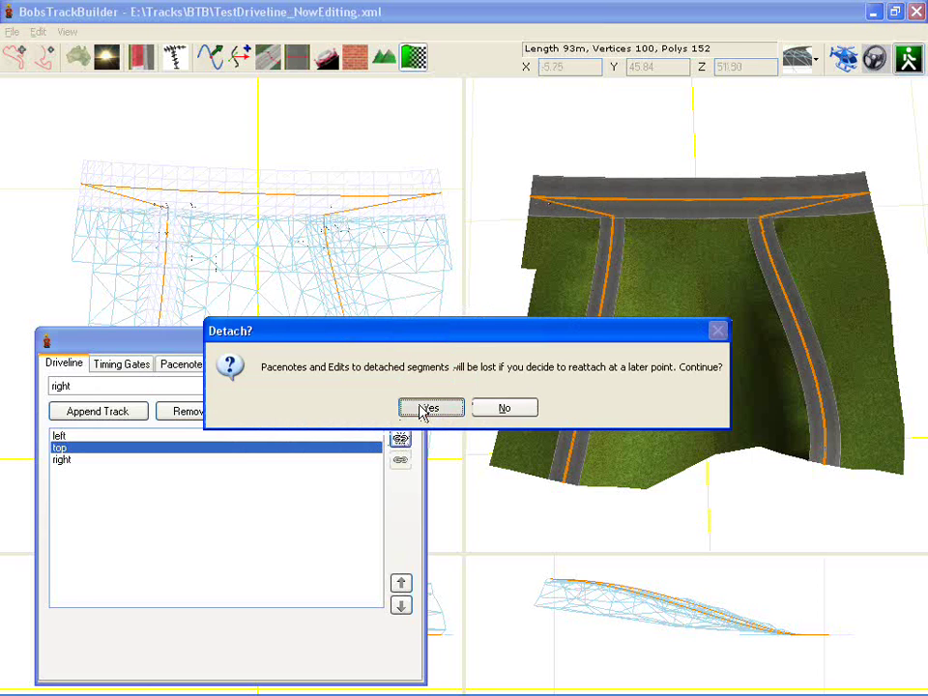
pyautogui.click(430, 408)
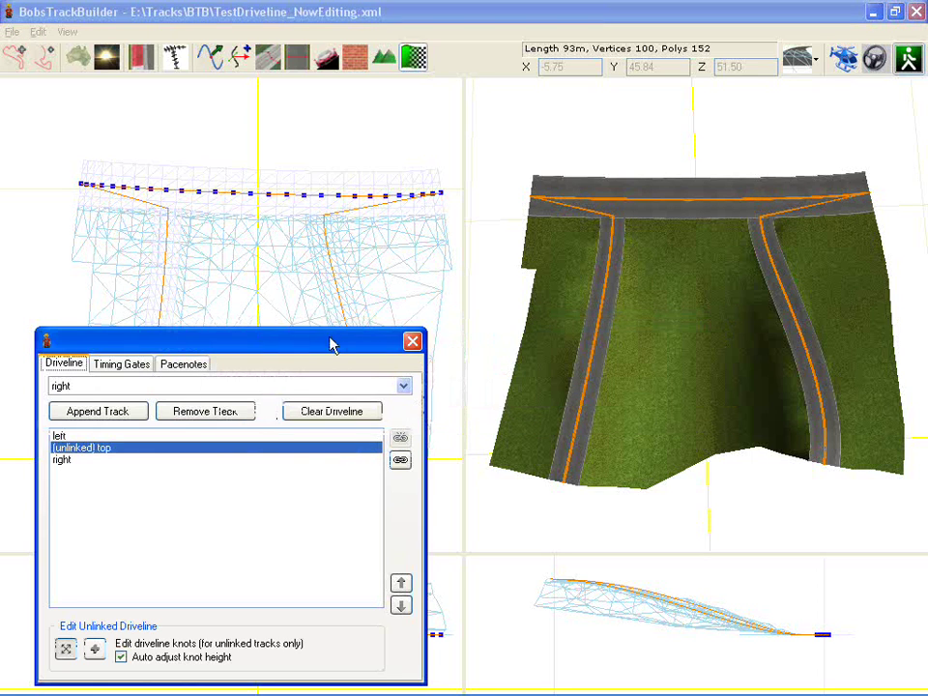
# Step: Delete the top segment's knots that run past the junction with the right track
pyautogui.moveTo(319, 175); pyautogui.dragTo(461, 228)
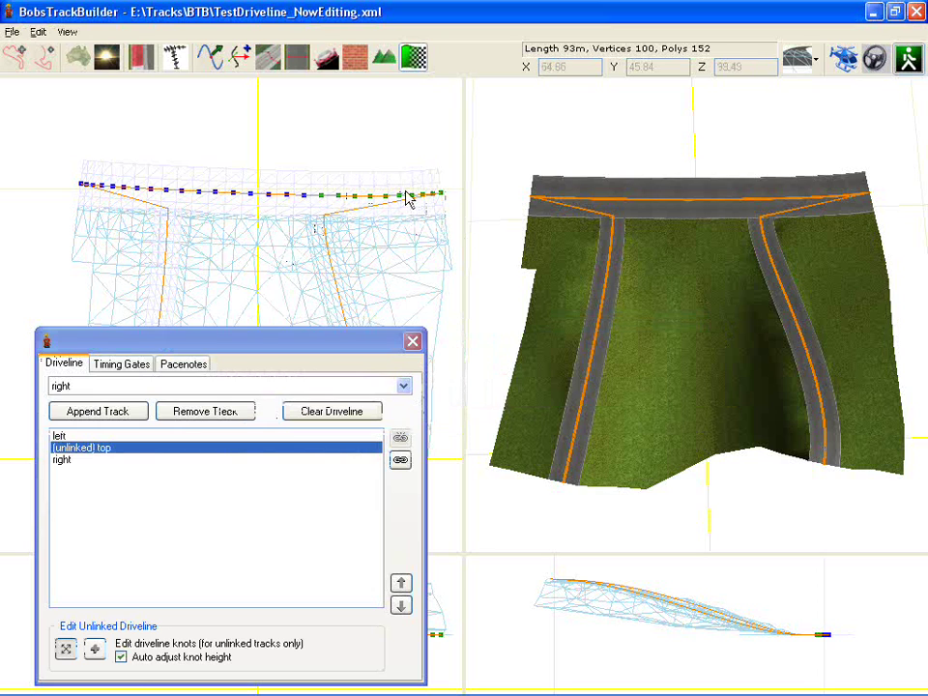
pyautogui.moveTo(404, 203)
pyautogui.mouseDown()
pyautogui.moveTo(402, 183)
pyautogui.moveTo(404, 191)
pyautogui.mouseUp()
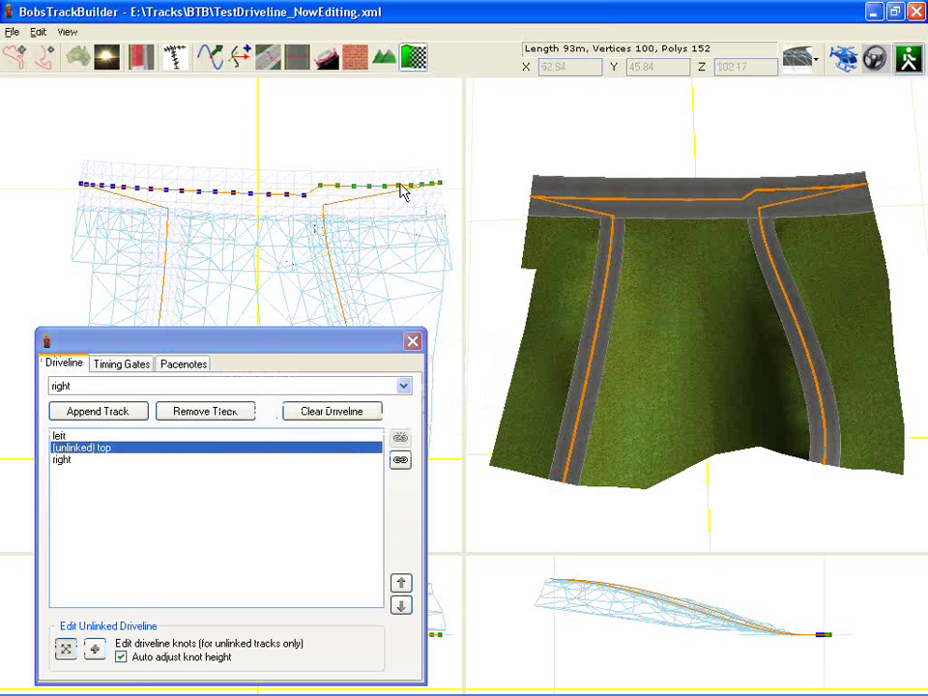
pyautogui.press('Delete')
# Step: Delete the top segment's surplus knots beyond the left track's junction and bring its first knot near that junction
pyautogui.scroll(2, 313, 207)
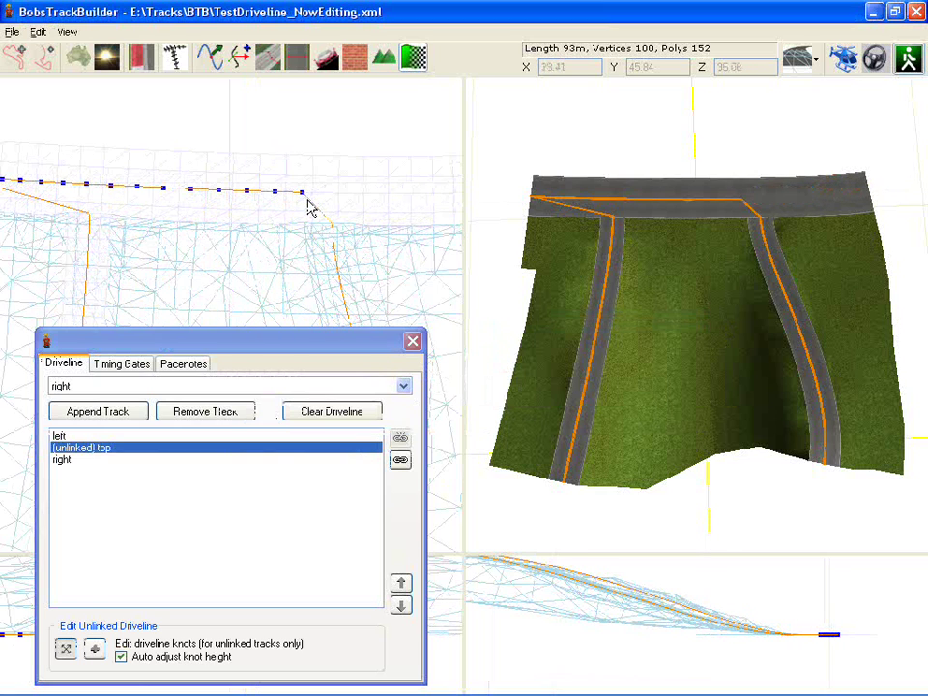
pyautogui.moveTo(307, 201); pyautogui.dragTo(436, 205, button='middle')
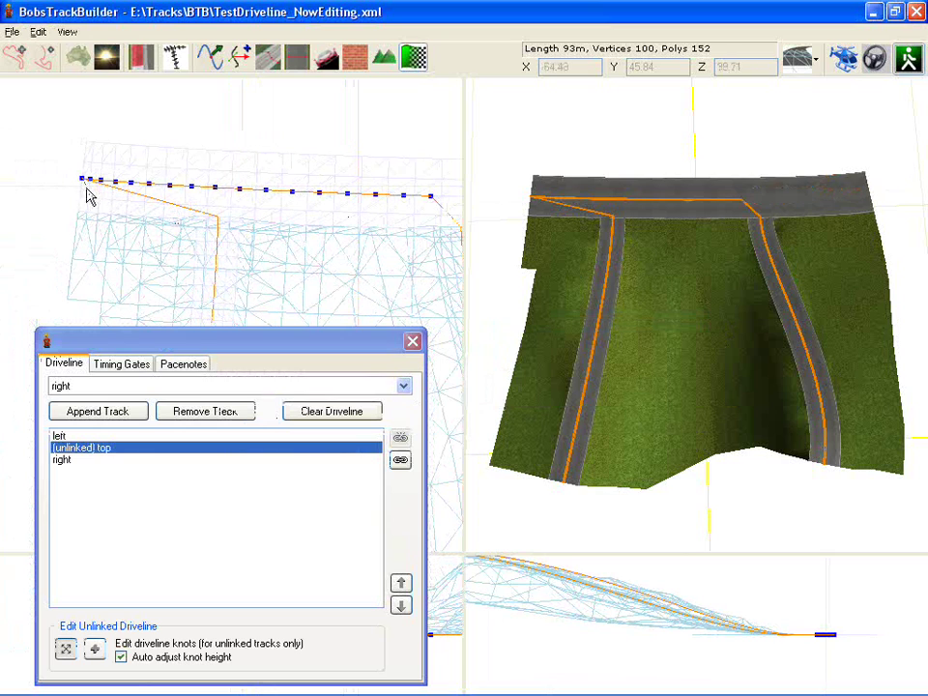
pyautogui.moveTo(87, 173); pyautogui.dragTo(274, 209)
pyautogui.press('Delete')
pyautogui.moveTo(87, 182); pyautogui.dragTo(245, 203)
# Step: Reposition the top segment's remaining knots to form a smooth curve between the left and right tracks
pyautogui.scroll(3, 303, 221)
pyautogui.scroll(-5, 303, 219)
pyautogui.moveTo(303, 217); pyautogui.dragTo(235, 161, button='middle')
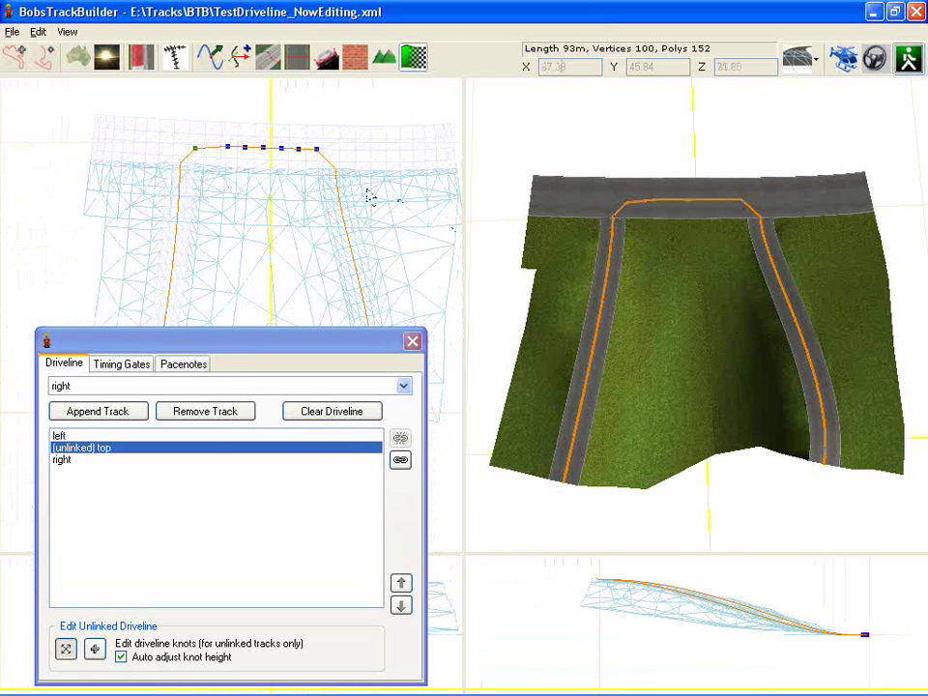
pyautogui.click(299, 151)
pyautogui.moveTo(228, 147); pyautogui.dragTo(301, 145)
pyautogui.click(299, 150)
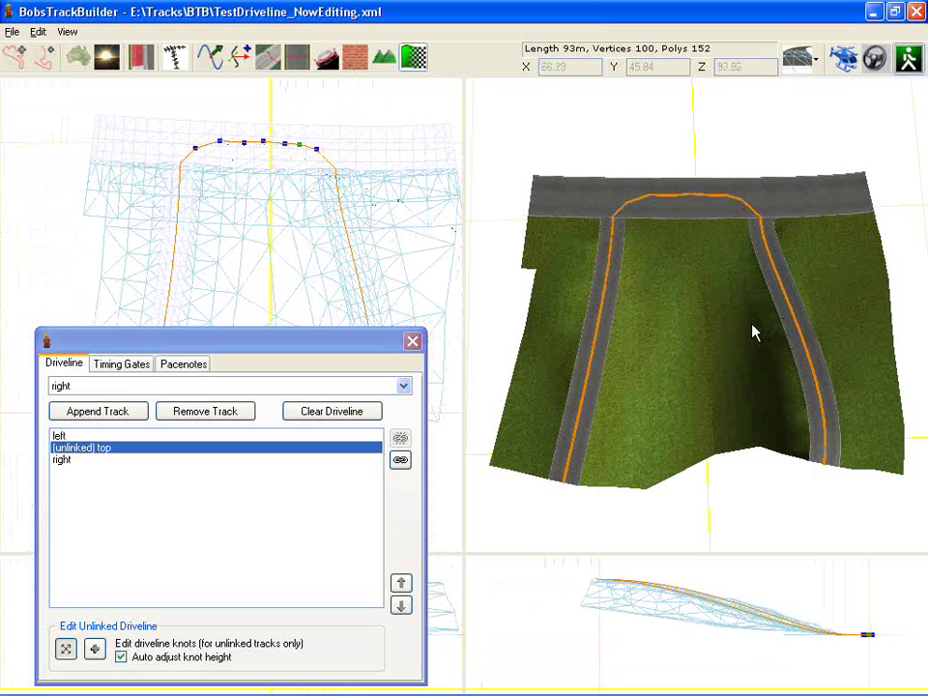
# Step: Inspect the joined driveline in the 3D view, in wireframe and in solid display
pyautogui.scroll(5, 723, 317)
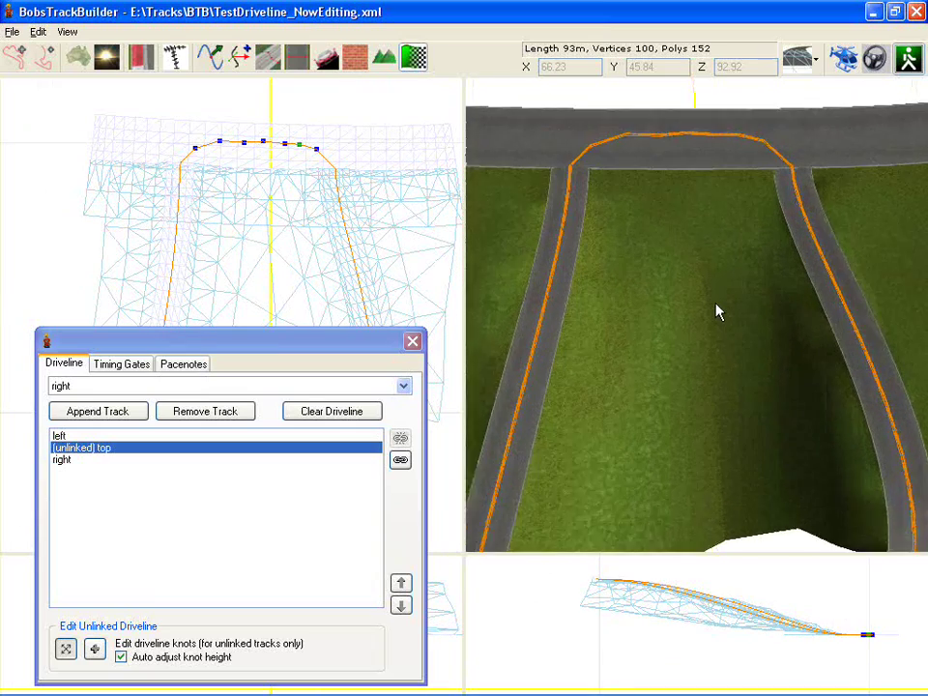
pyautogui.moveTo(716, 303); pyautogui.dragTo(737, 233, button='middle')
pyautogui.scroll(-1, 732, 227)
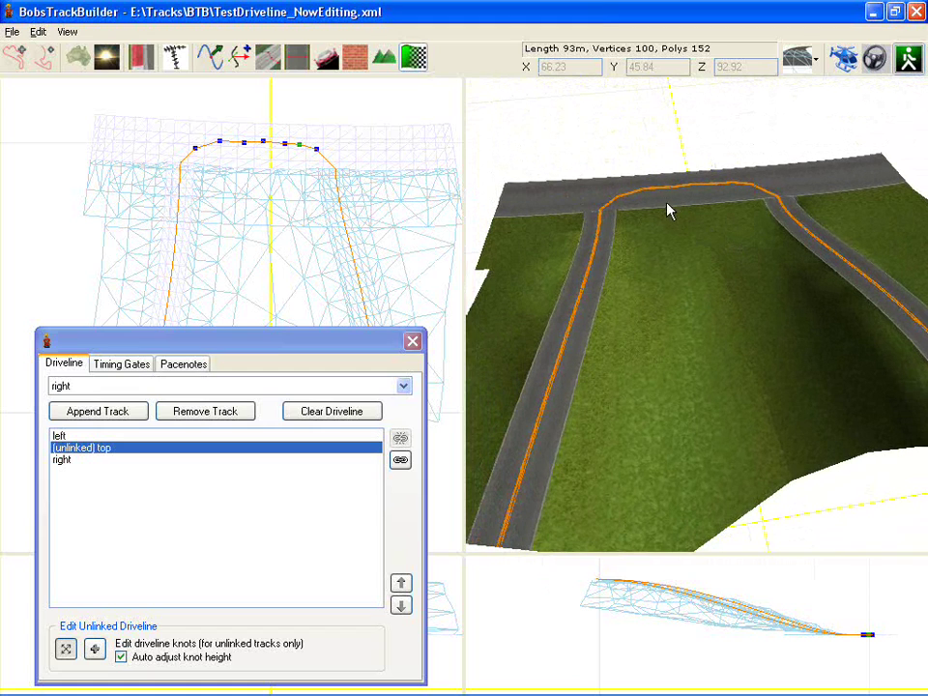
pyautogui.click(800, 62)
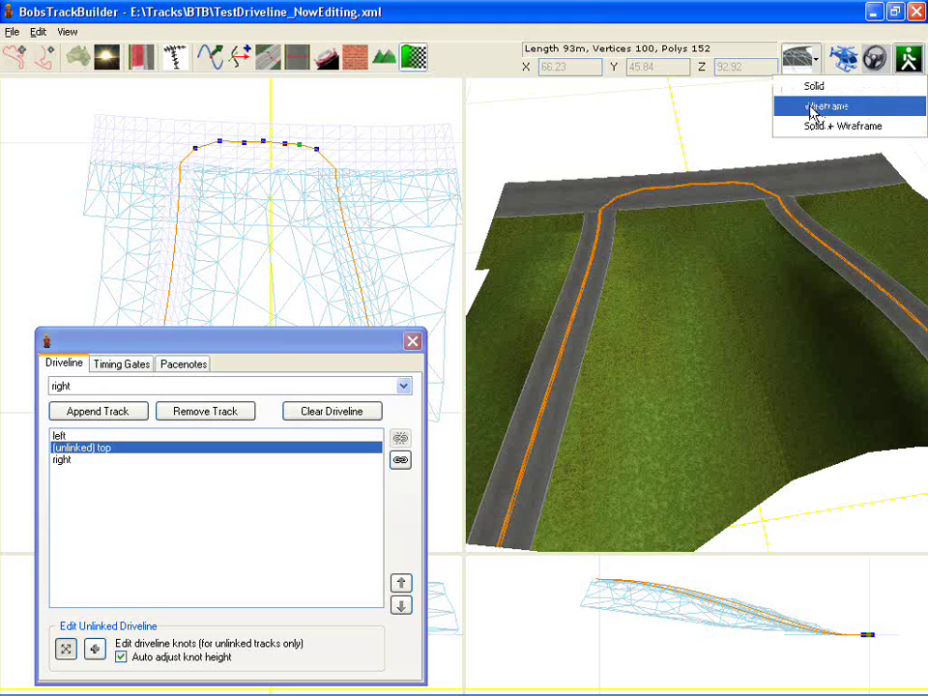
pyautogui.click(812, 107)
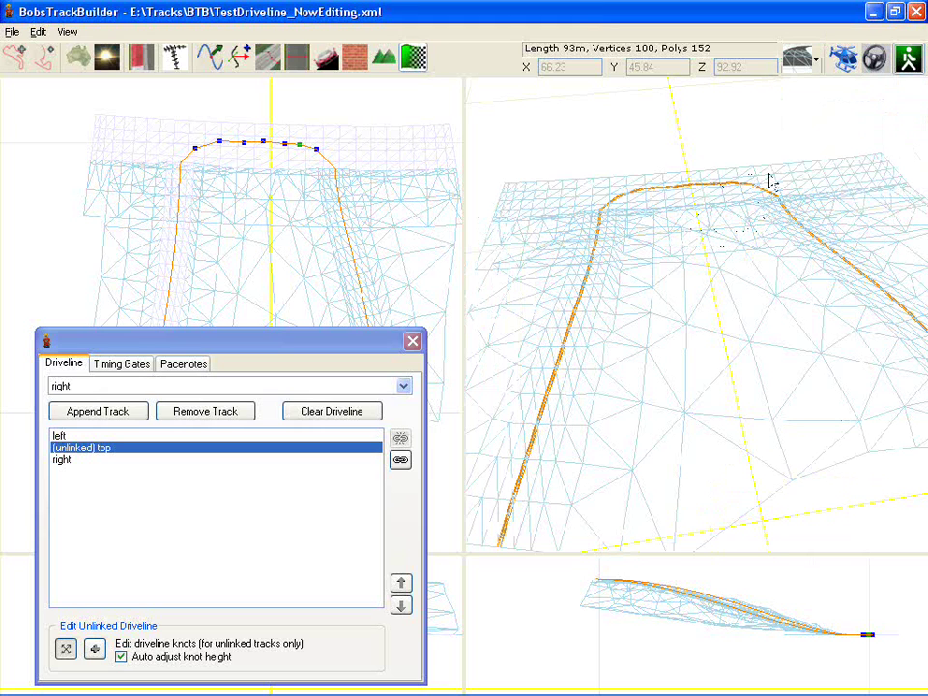
pyautogui.click(805, 59)
pyautogui.click(814, 88)
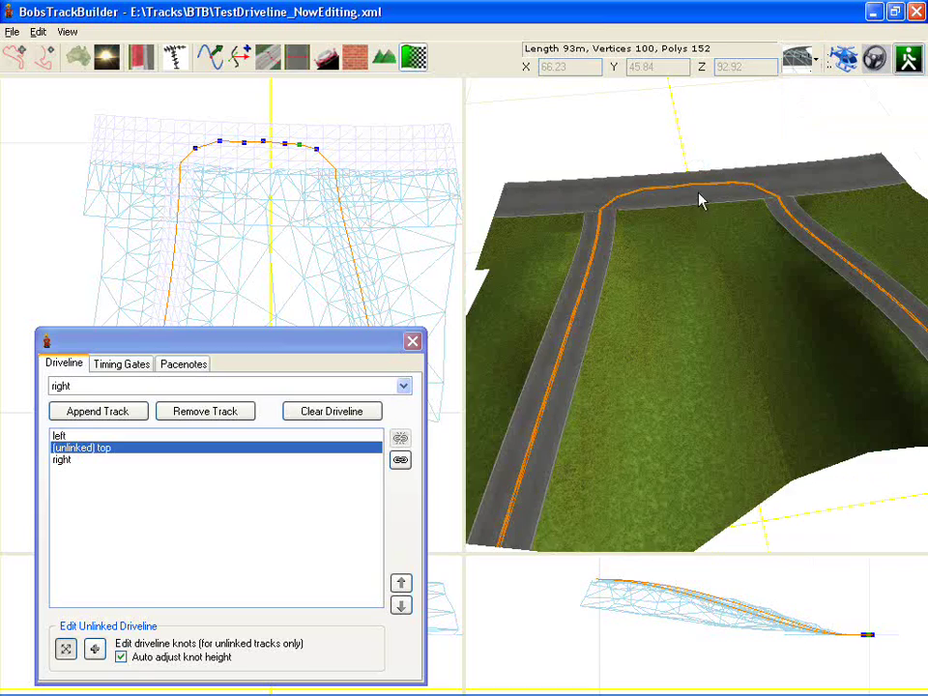
pyautogui.moveTo(684, 288)
pyautogui.mouseDown(button='middle')
pyautogui.moveTo(665, 273)
pyautogui.moveTo(714, 277)
pyautogui.moveTo(677, 286)
pyautogui.moveTo(714, 275)
pyautogui.moveTo(694, 272)
pyautogui.moveTo(680, 298)
pyautogui.moveTo(724, 275)
pyautogui.moveTo(697, 271)
pyautogui.moveTo(712, 281)
pyautogui.moveTo(702, 286)
pyautogui.mouseUp(button='middle')
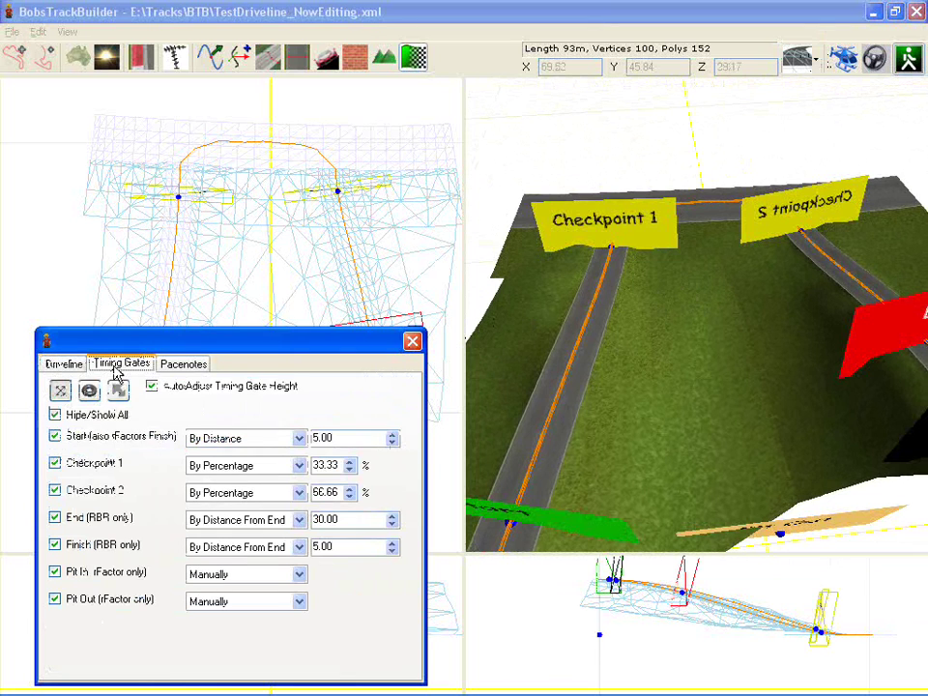
# Step: Show the timing gates and move Checkpoint 1 back along the left track to about 29.09 percent
pyautogui.moveTo(659, 331); pyautogui.dragTo(730, 293, button='middle')
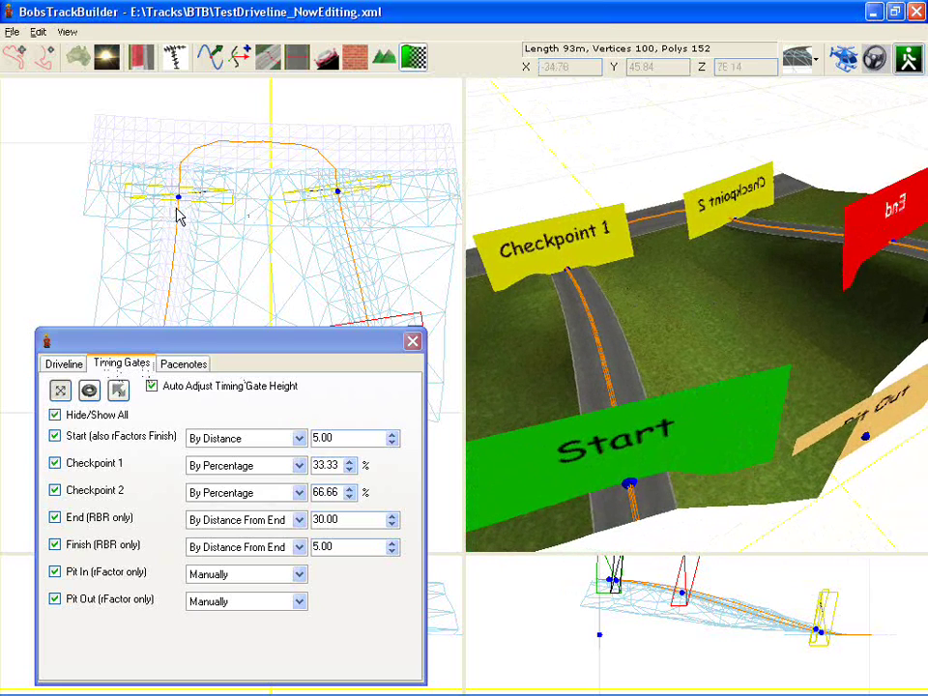
pyautogui.scroll(-1, 209, 250)
pyautogui.moveTo(218, 246); pyautogui.dragTo(183, 193, button='middle')
pyautogui.scroll(-1, 209, 236)
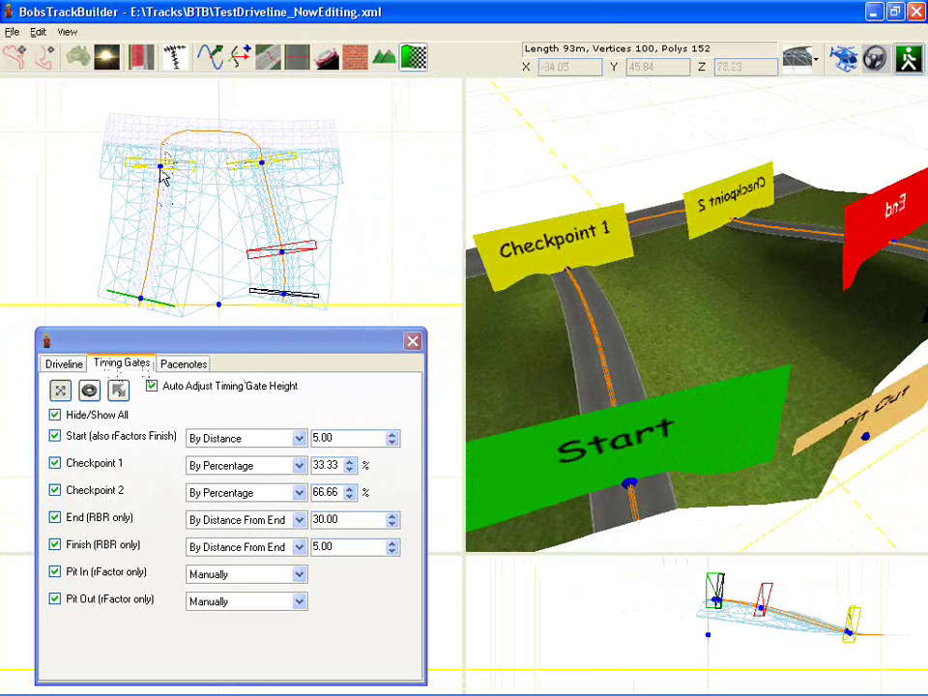
pyautogui.moveTo(163, 174)
pyautogui.mouseDown()
pyautogui.moveTo(164, 153)
pyautogui.moveTo(186, 131)
pyautogui.moveTo(155, 153)
pyautogui.mouseUp()
pyautogui.moveTo(564, 265); pyautogui.dragTo(574, 288)
pyautogui.moveTo(626, 283)
pyautogui.mouseDown(button='middle')
pyautogui.moveTo(683, 293)
pyautogui.moveTo(641, 286)
pyautogui.mouseUp(button='middle')
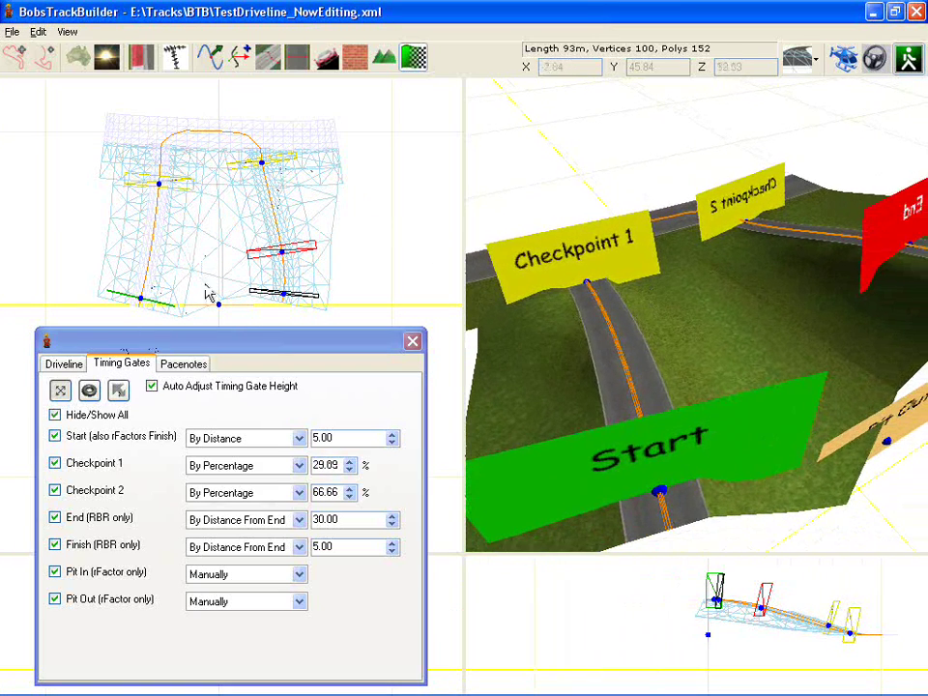
# Step: Enlarge the 3D view slightly and move the Start gate forward along the driveline to a distance of about 11.4
pyautogui.moveTo(432, 344); pyautogui.dragTo(401, 344)
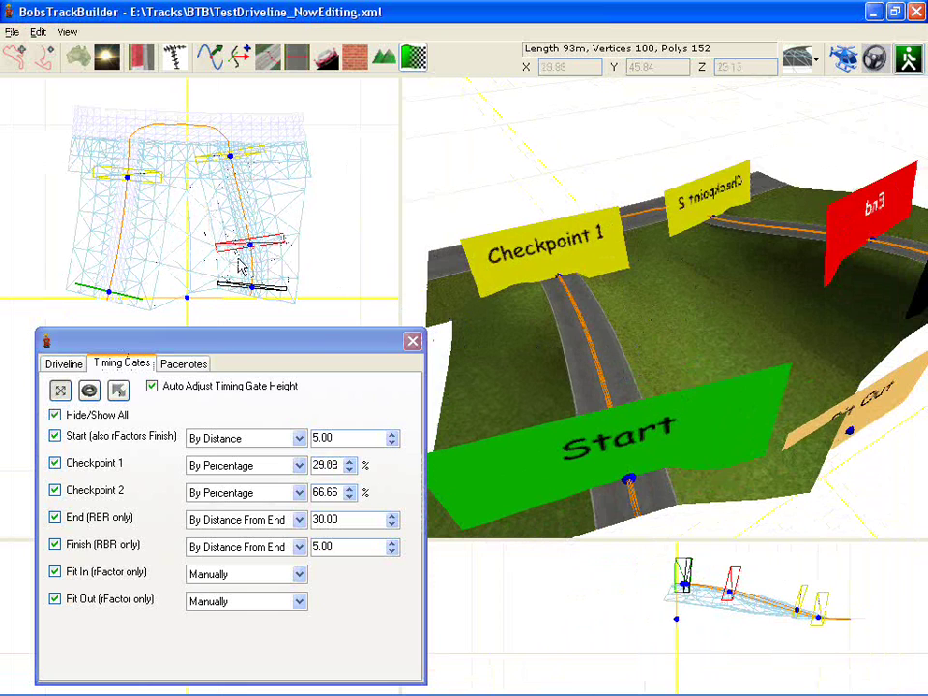
pyautogui.click(315, 412)
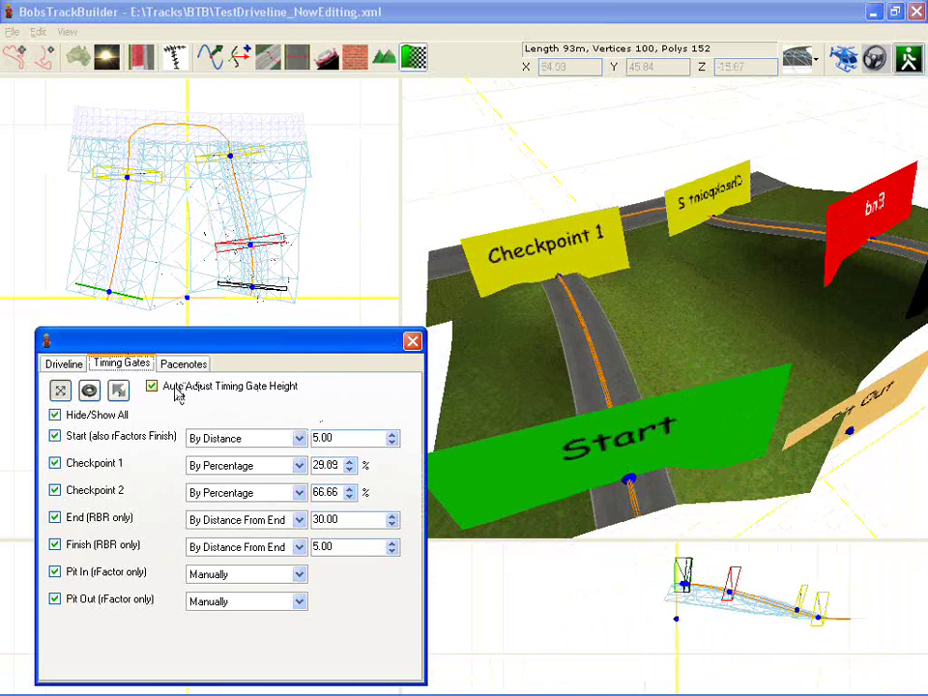
pyautogui.click(694, 435)
pyautogui.moveTo(630, 482); pyautogui.dragTo(617, 442)
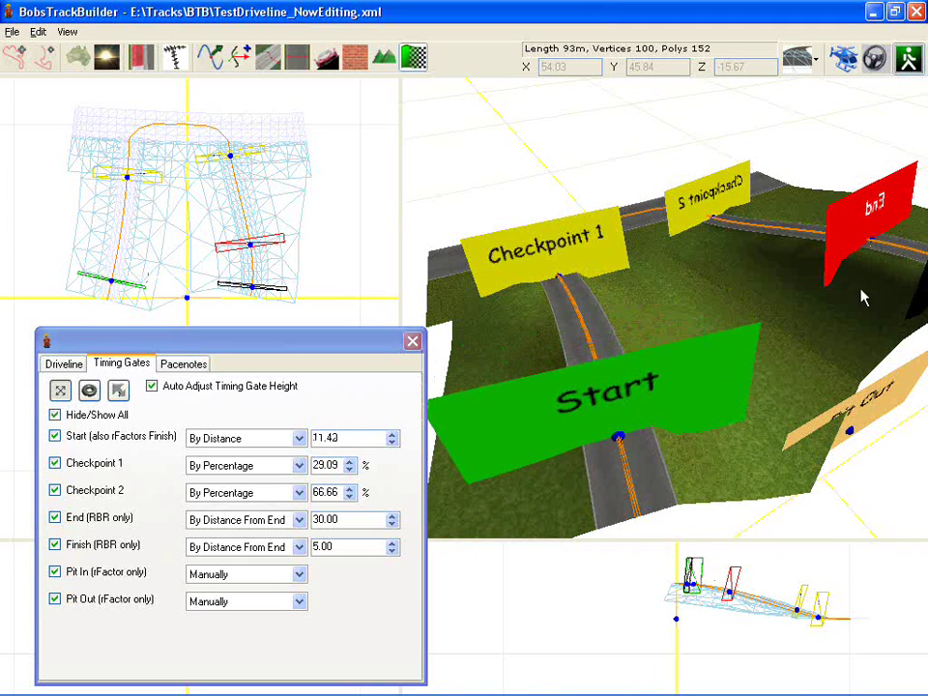
pyautogui.moveTo(756, 295); pyautogui.dragTo(788, 303, button='middle')
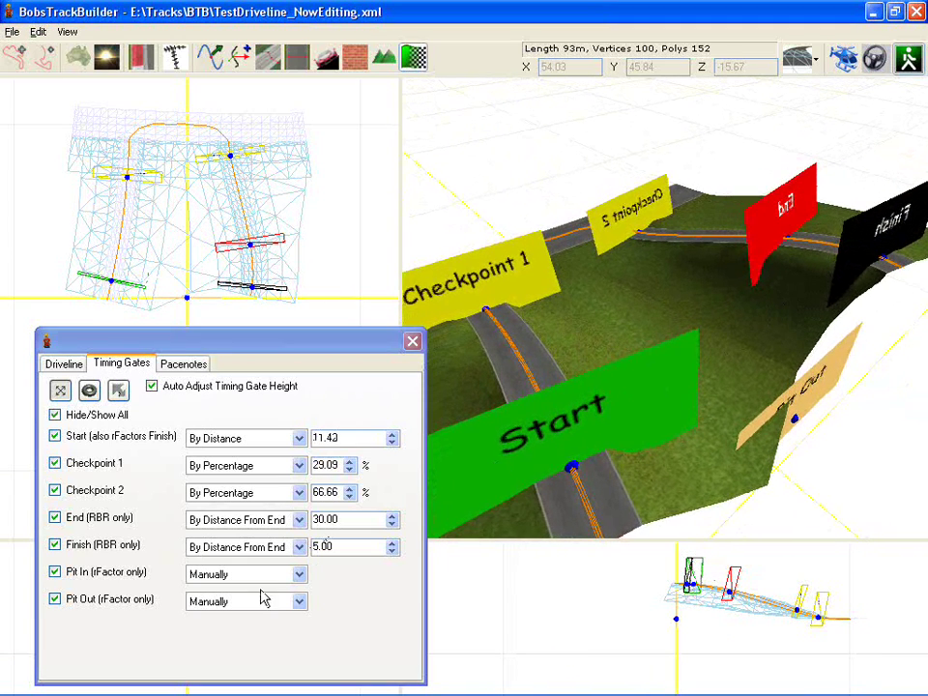
# Step: Move the Pit In and Pit Out gates onto the grass between the left and right tracks, and hide both gates
pyautogui.moveTo(798, 428); pyautogui.dragTo(727, 331)
pyautogui.moveTo(795, 429); pyautogui.dragTo(739, 383)
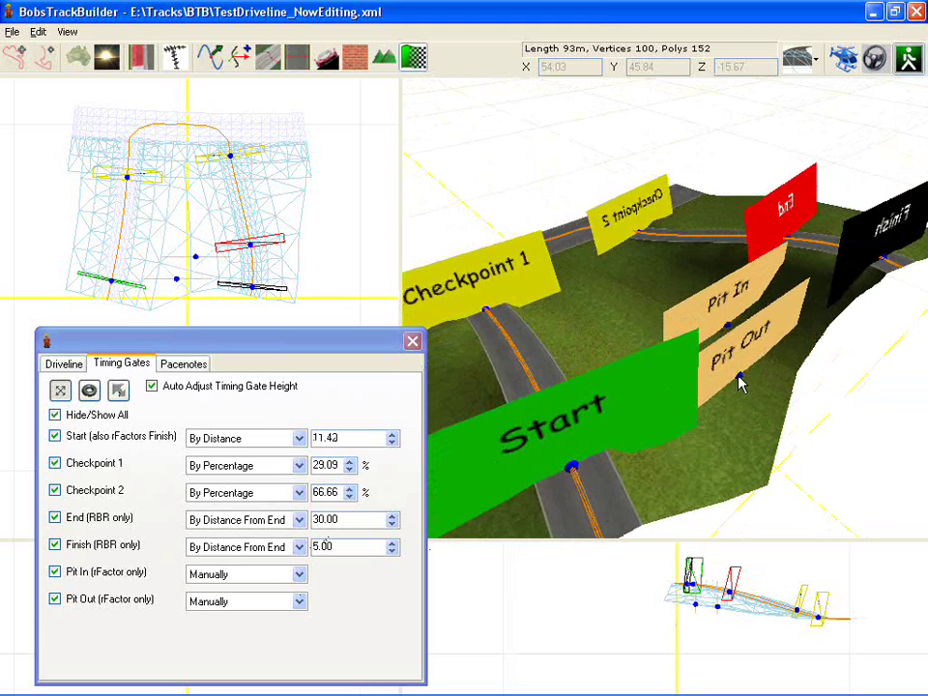
pyautogui.click(58, 600)
pyautogui.click(58, 573)
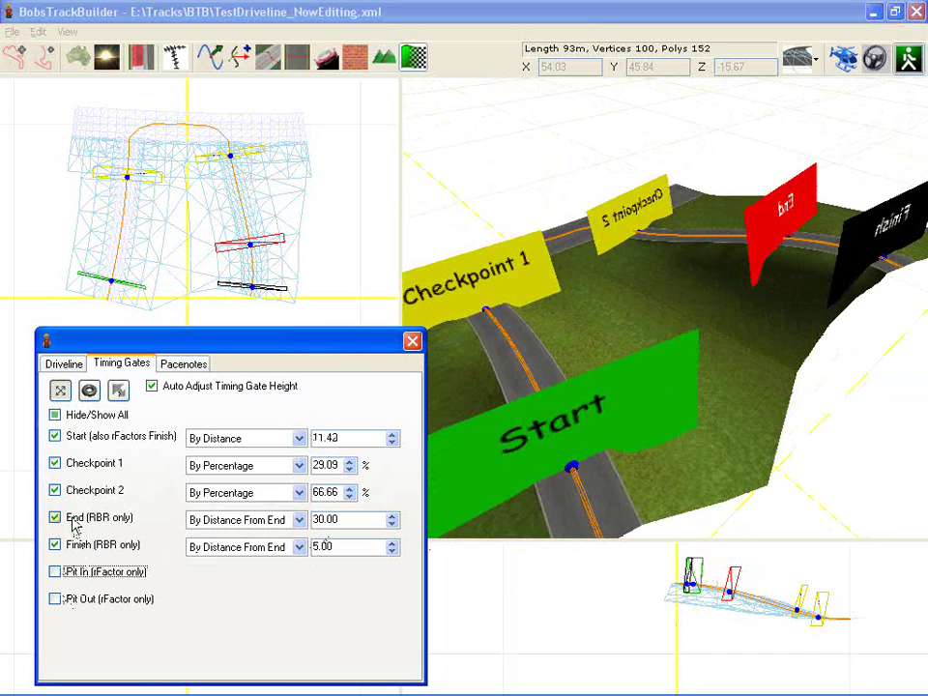
# Step: Move the End gate back along the right track to a distance from end of about 32.81
pyautogui.click(857, 190)
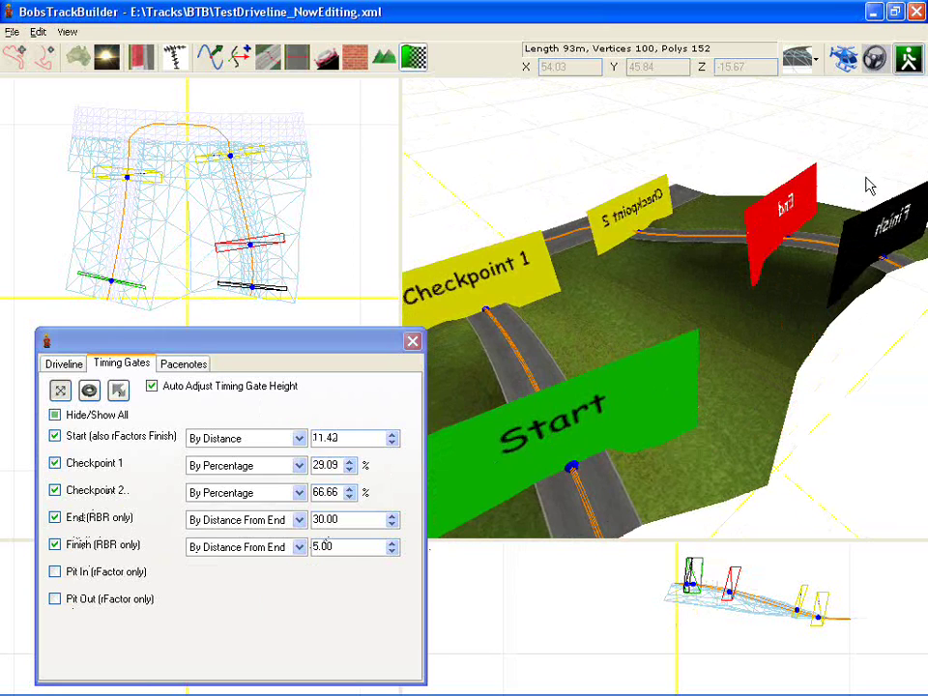
pyautogui.moveTo(791, 241)
pyautogui.mouseDown()
pyautogui.moveTo(772, 241)
pyautogui.moveTo(781, 242)
pyautogui.mouseUp()
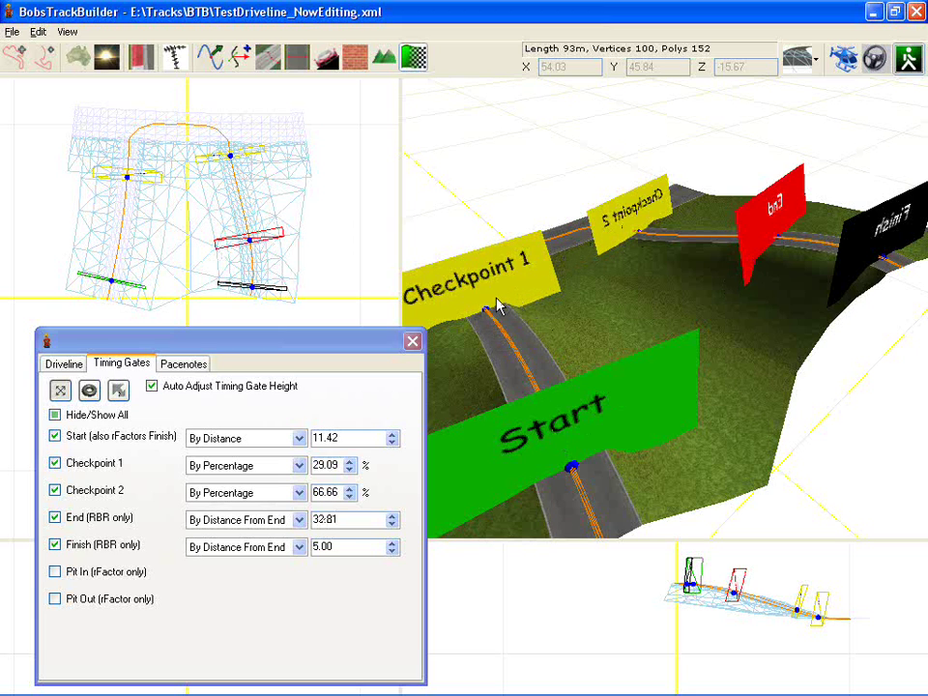
# Step: Set the Start gate to be positioned manually and move it off the left track onto the grass
pyautogui.moveTo(623, 310); pyautogui.dragTo(601, 324, button='right')
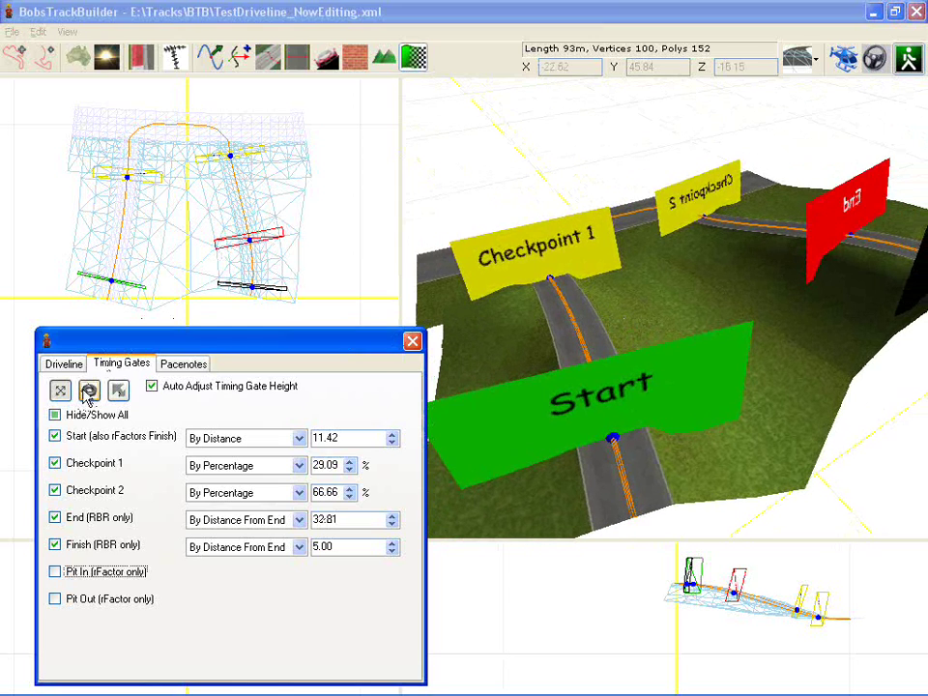
pyautogui.click(227, 437)
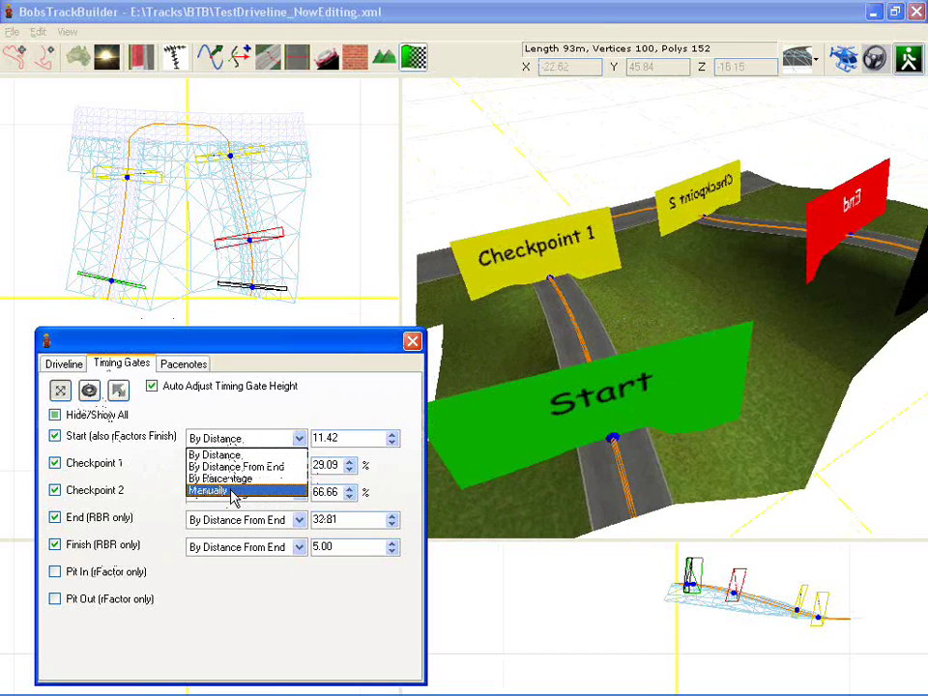
pyautogui.click(232, 493)
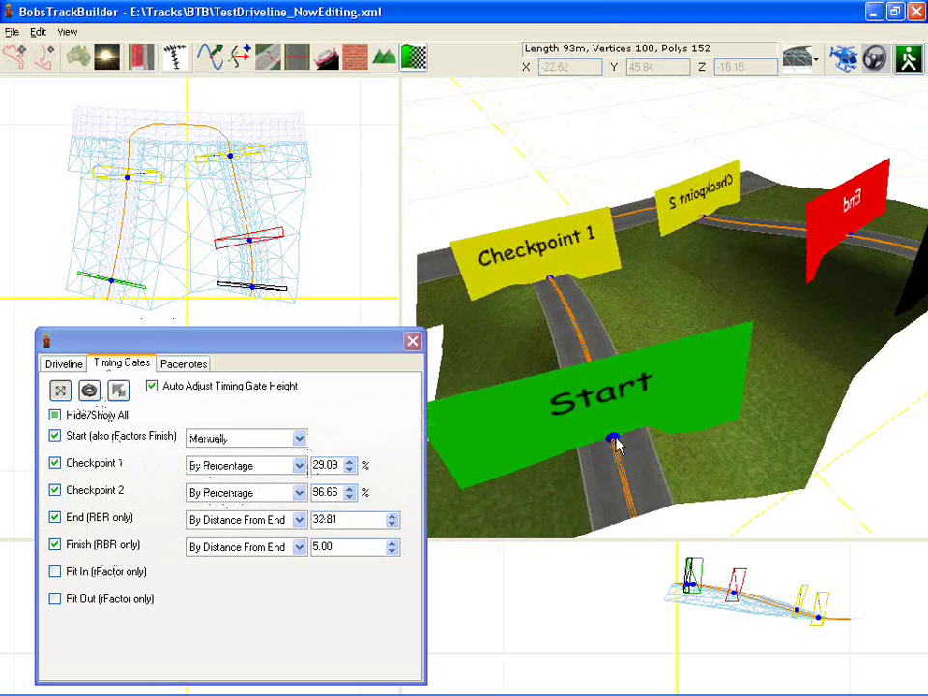
pyautogui.moveTo(615, 442); pyautogui.dragTo(706, 418)
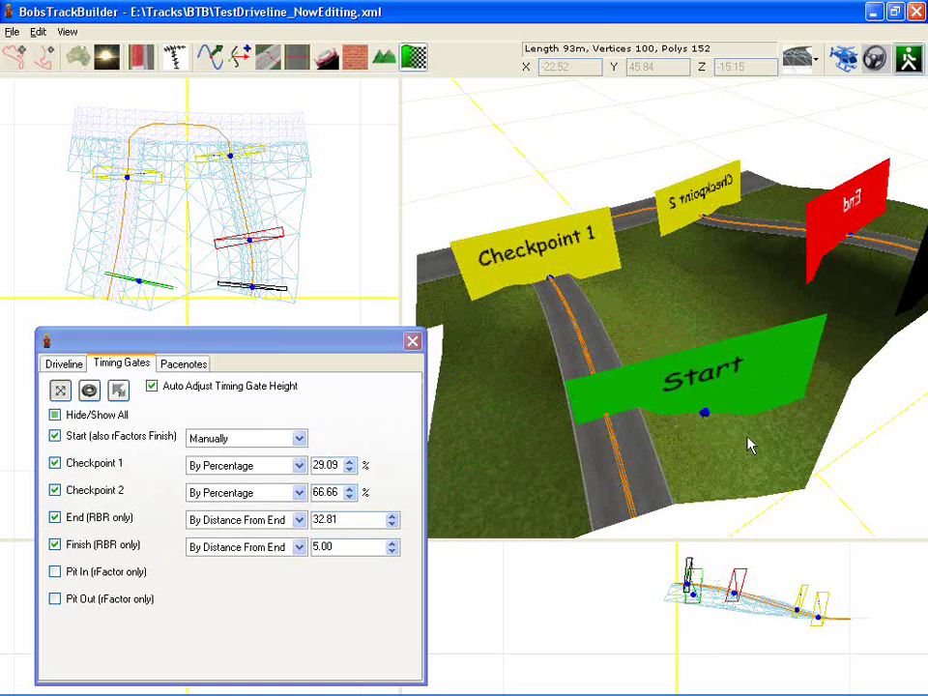
# Step: Reposition the Start gate manually so it sits across the left track on the driveline
pyautogui.moveTo(747, 437); pyautogui.dragTo(627, 396, button='right')
pyautogui.scroll(2, 643, 439)
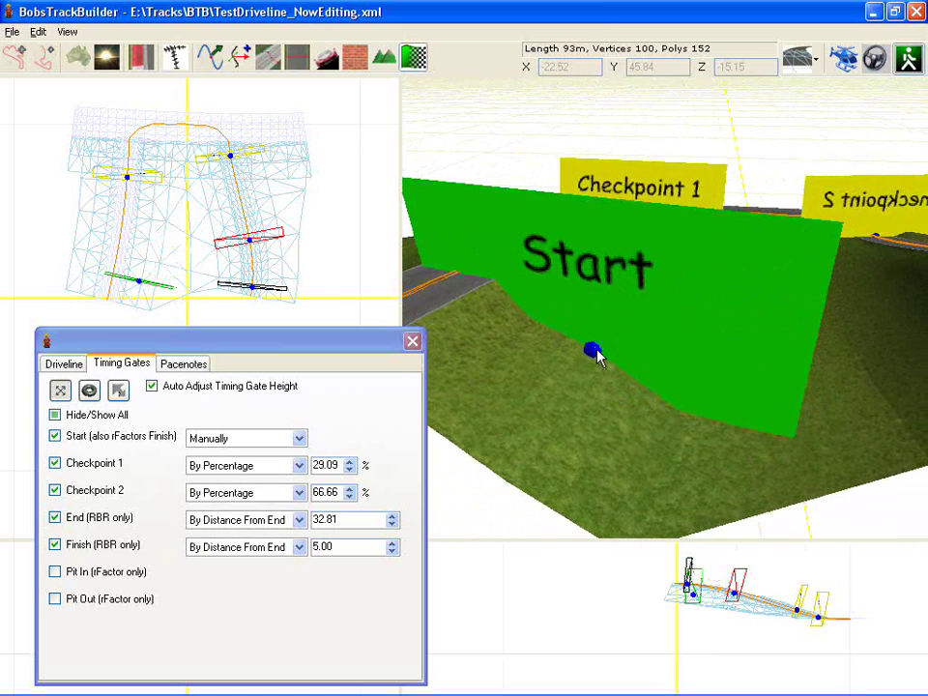
pyautogui.moveTo(597, 354); pyautogui.dragTo(417, 295)
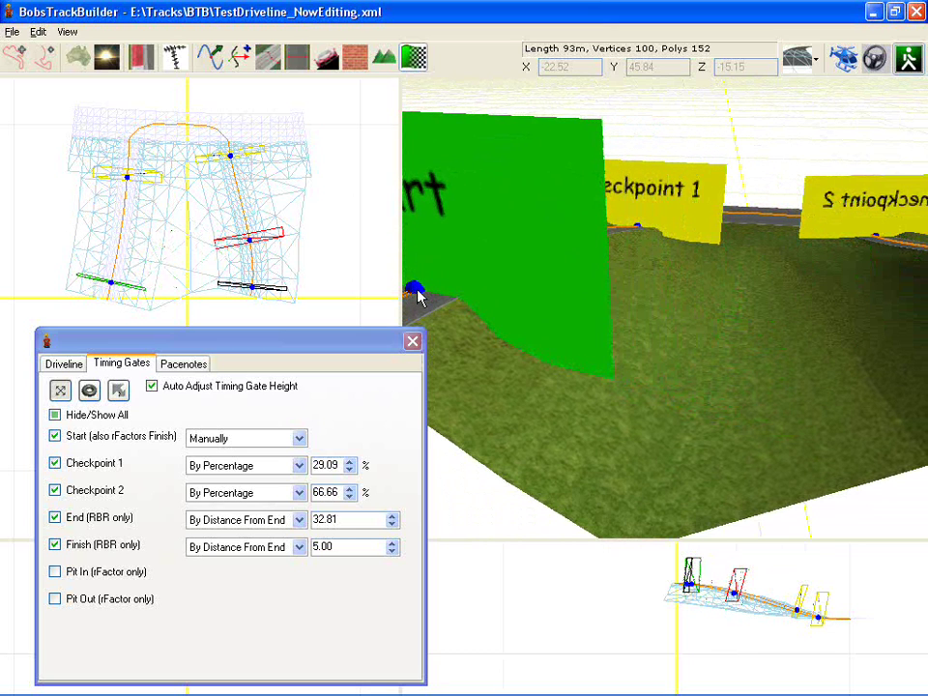
pyautogui.moveTo(418, 295); pyautogui.dragTo(749, 369, button='right')
pyautogui.moveTo(681, 343); pyautogui.dragTo(775, 367, button='right')
pyautogui.scroll(-3, 730, 353)
pyautogui.moveTo(657, 414); pyautogui.dragTo(654, 405)
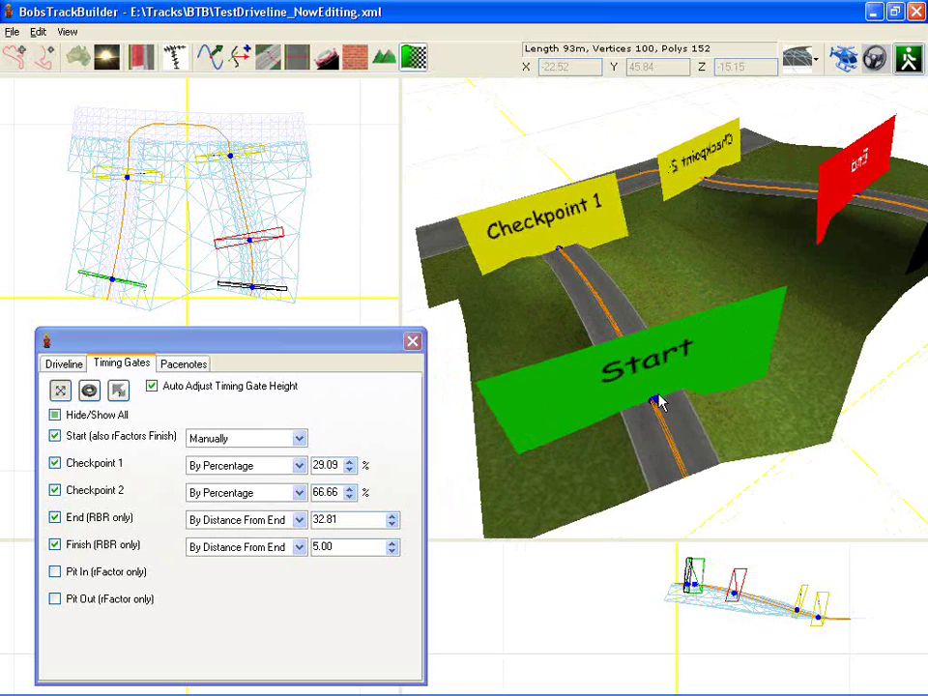
# Step: Rotate the Start gate so it stands at a different angle across the left track
pyautogui.scroll(3, 658, 394)
pyautogui.moveTo(662, 391)
pyautogui.mouseDown(button='right')
pyautogui.moveTo(632, 351)
pyautogui.moveTo(658, 357)
pyautogui.moveTo(660, 379)
pyautogui.mouseUp(button='right')
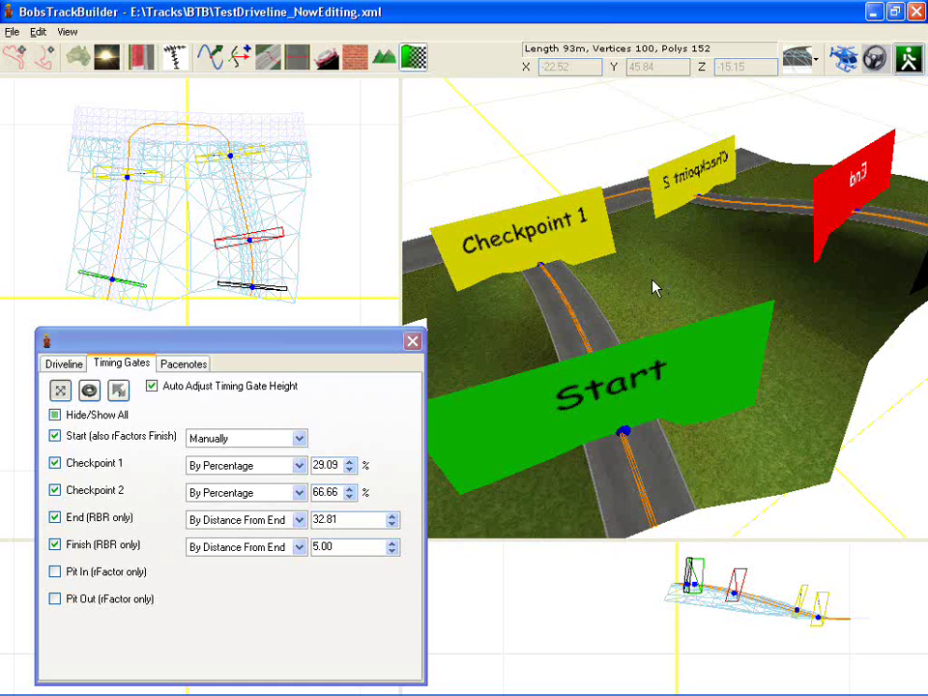
pyautogui.click(203, 350)
pyautogui.click(454, 434)
pyautogui.click(106, 386)
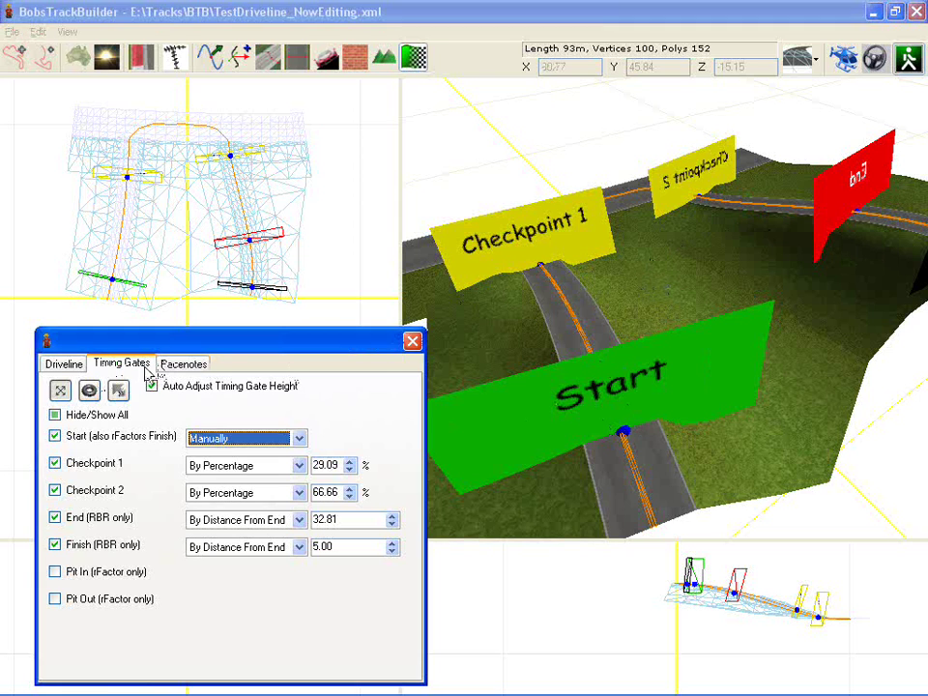
pyautogui.click(89, 389)
pyautogui.click(677, 376)
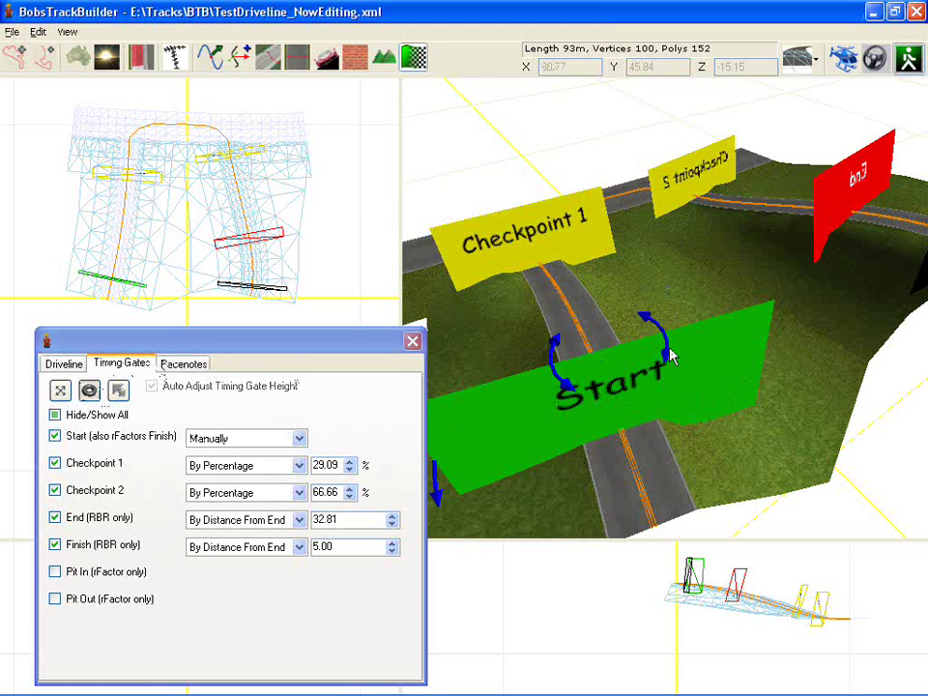
pyautogui.moveTo(669, 348); pyautogui.dragTo(663, 345, button='right')
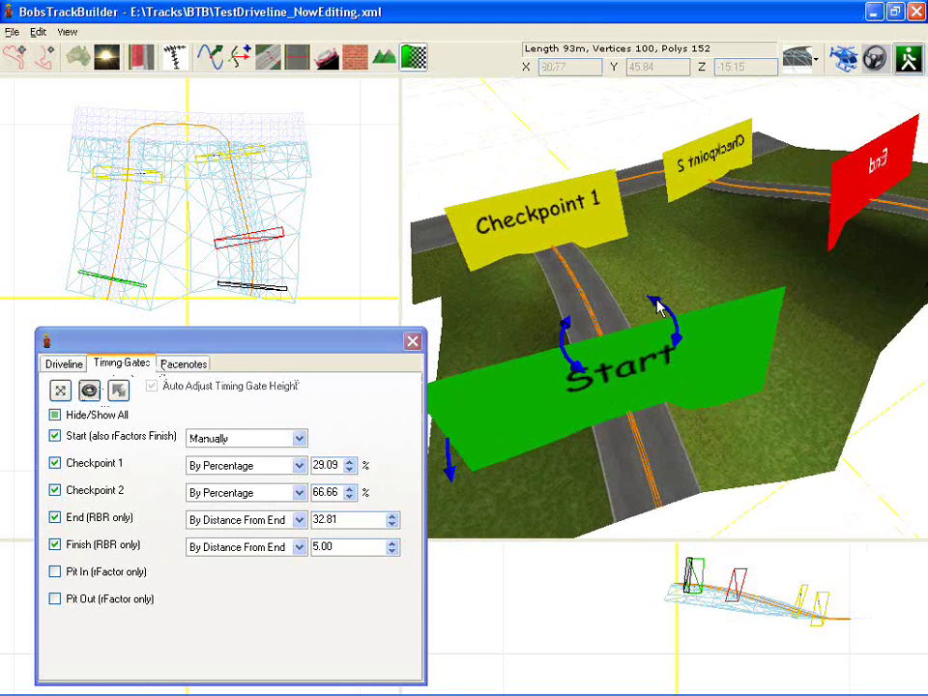
pyautogui.moveTo(659, 307); pyautogui.dragTo(708, 305)
pyautogui.moveTo(448, 434)
pyautogui.mouseDown()
pyautogui.moveTo(452, 449)
pyautogui.moveTo(450, 437)
pyautogui.mouseUp()
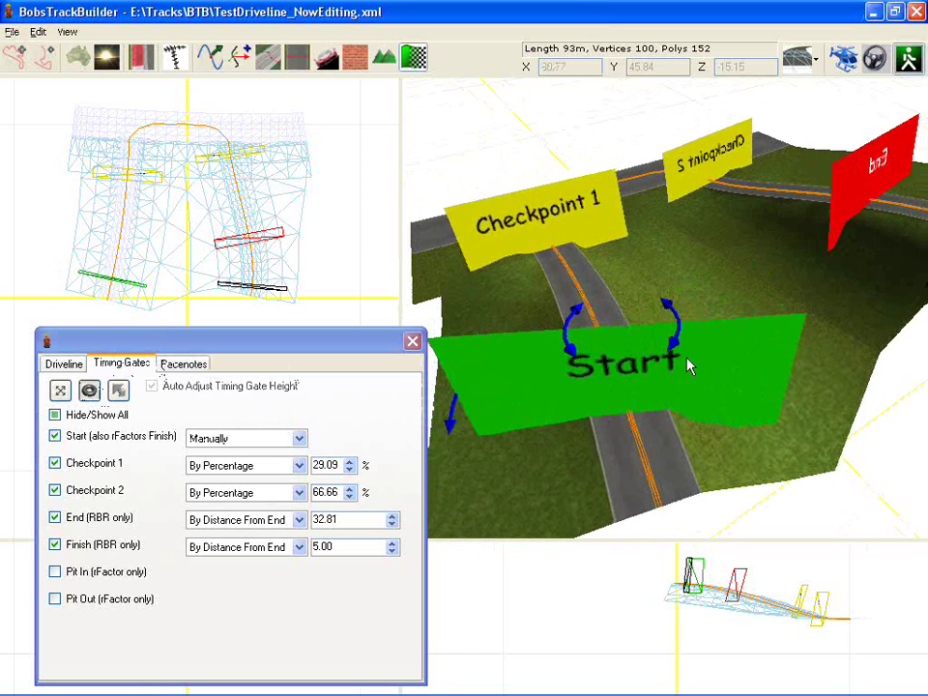
# Step: Resize the Checkpoint 1 gate so it is slightly narrower and lower
pyautogui.click(118, 392)
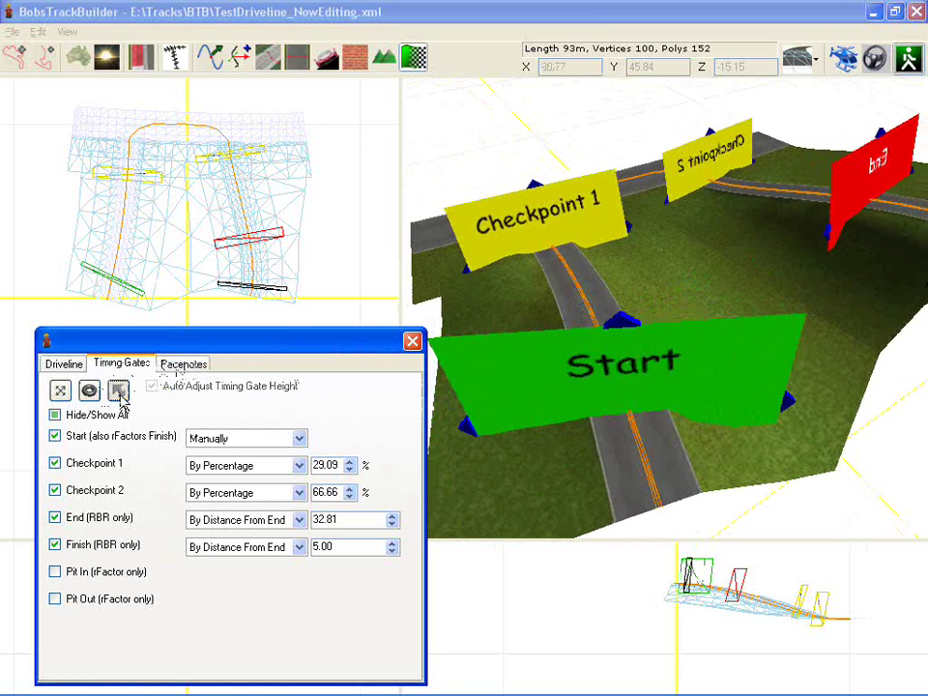
pyautogui.moveTo(716, 232); pyautogui.dragTo(685, 255, button='middle')
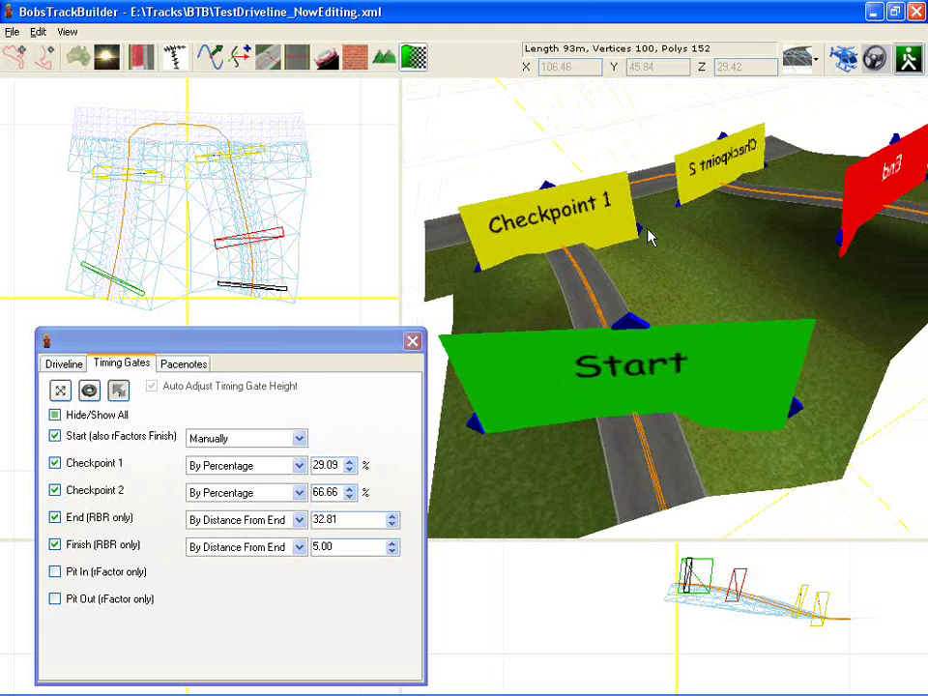
pyautogui.moveTo(641, 229)
pyautogui.mouseDown()
pyautogui.moveTo(678, 216)
pyautogui.moveTo(618, 233)
pyautogui.moveTo(632, 229)
pyautogui.mouseUp()
pyautogui.moveTo(550, 188)
pyautogui.mouseDown()
pyautogui.moveTo(553, 212)
pyautogui.moveTo(549, 199)
pyautogui.mouseUp()
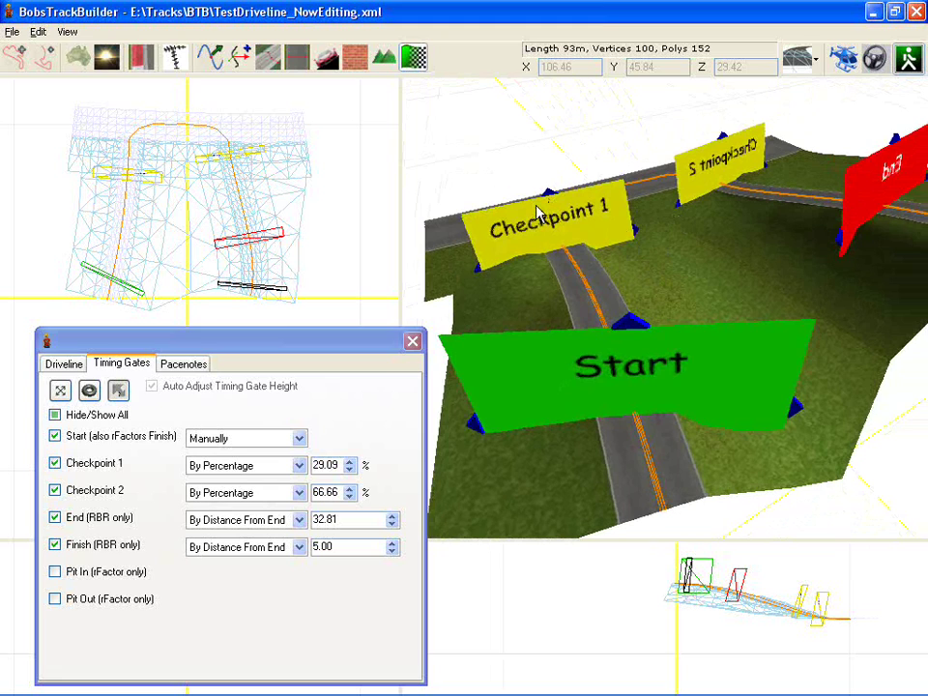
# Step: Set the Start gate back to By Distance and move it along the driveline to about 8.68
pyautogui.click(60, 389)
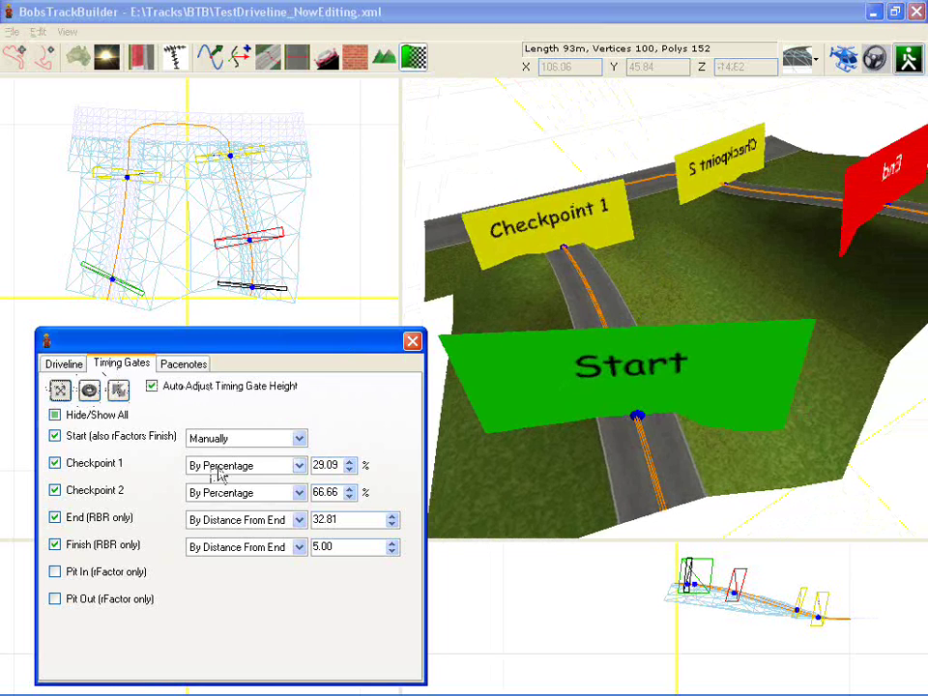
pyautogui.click(242, 438)
pyautogui.click(231, 455)
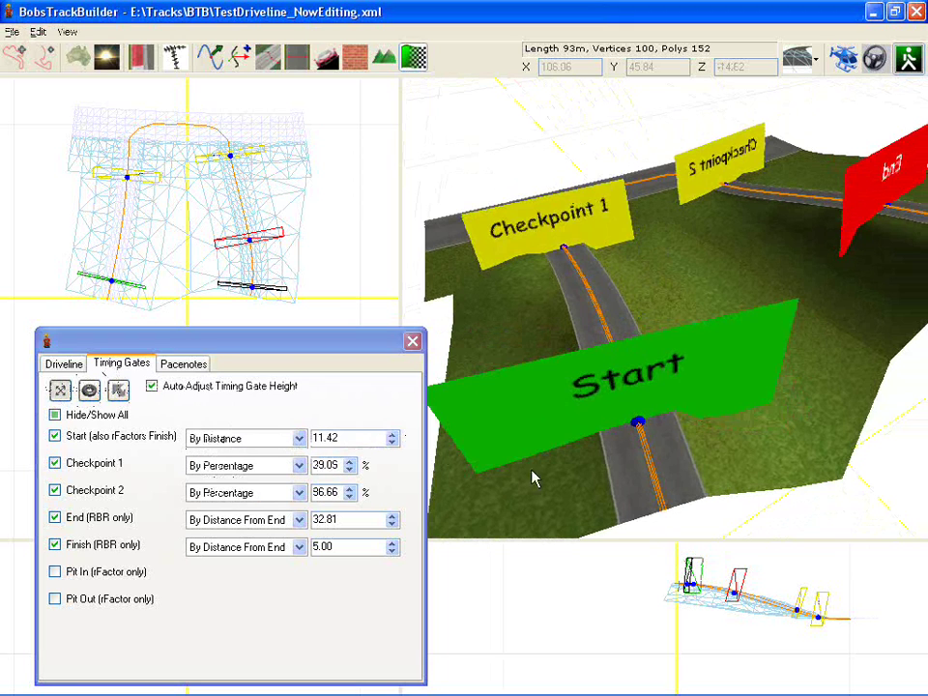
pyautogui.moveTo(640, 431)
pyautogui.mouseDown()
pyautogui.moveTo(647, 447)
pyautogui.moveTo(640, 443)
pyautogui.mouseUp()
# Step: Show the pacenotes and place a 90 Right pacenote on the left track's driveline ahead of its junction with the top track
pyautogui.moveTo(606, 228); pyautogui.dragTo(571, 282, button='middle')
pyautogui.moveTo(573, 290); pyautogui.dragTo(580, 286, button='right')
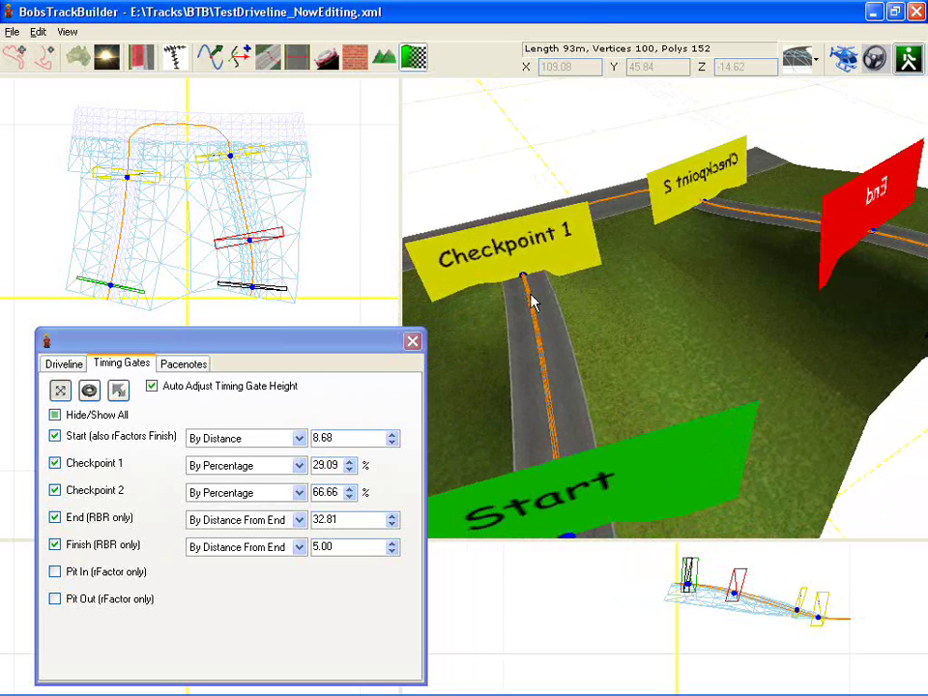
pyautogui.click(100, 359)
pyautogui.click(184, 365)
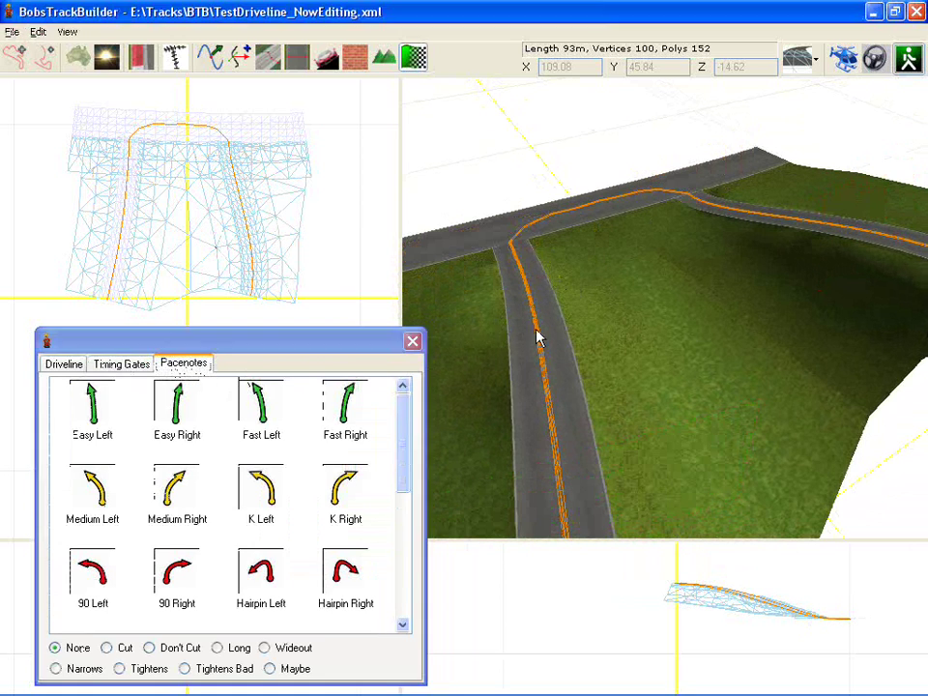
pyautogui.moveTo(549, 342); pyautogui.dragTo(579, 319, button='right')
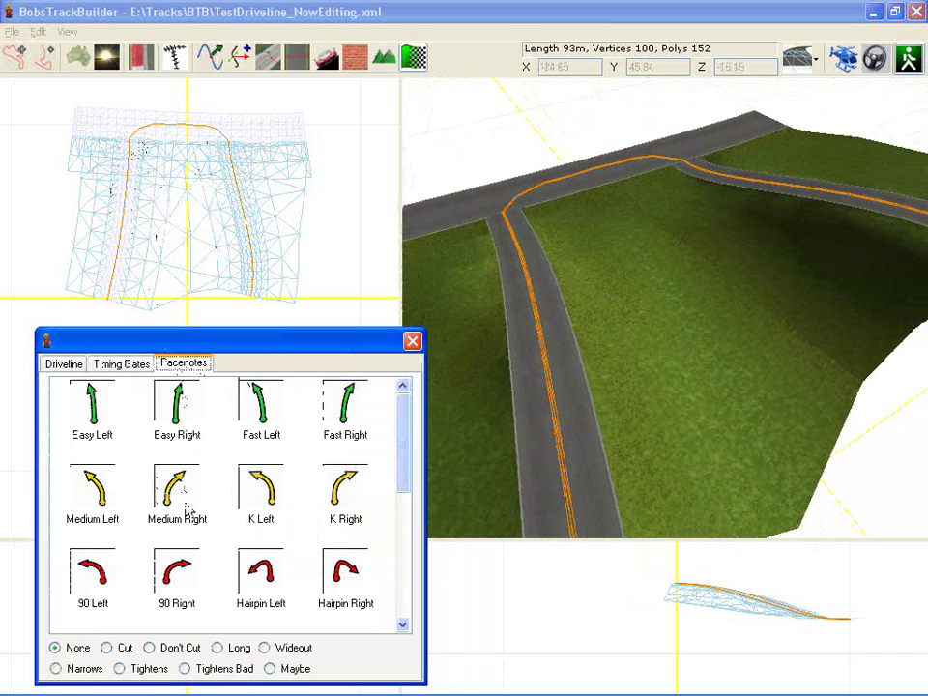
pyautogui.moveTo(182, 595)
pyautogui.mouseDown()
pyautogui.moveTo(145, 444)
pyautogui.moveTo(123, 228)
pyautogui.mouseUp()
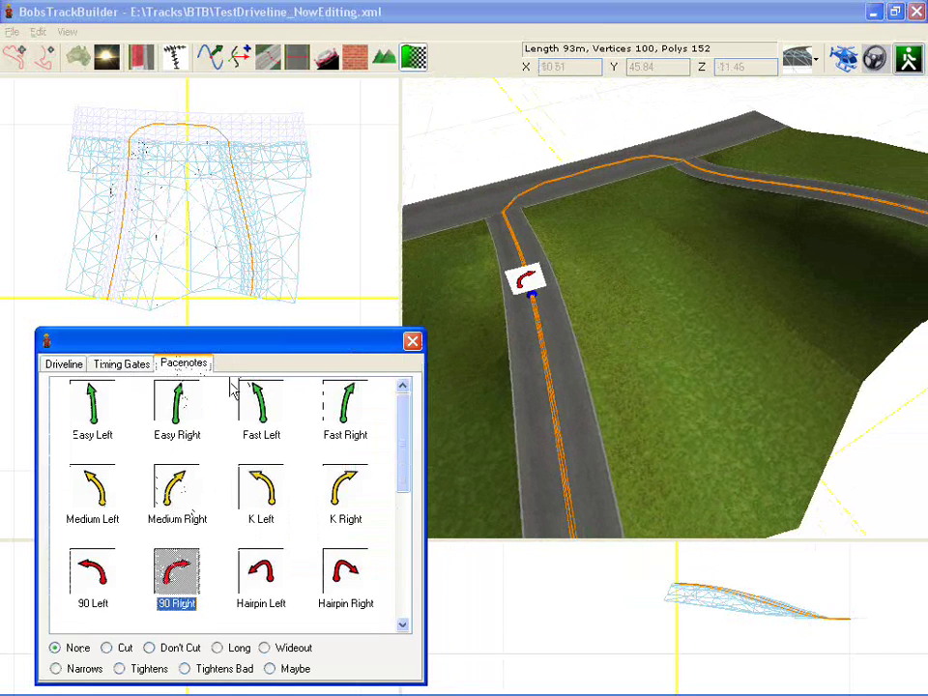
# Step: Place a Medium Right pacenote after the first junction and a Hairpin Right pacenote before the second junction on the top track
pyautogui.click(174, 496)
pyautogui.moveTo(174, 496)
pyautogui.mouseDown()
pyautogui.moveTo(551, 191)
pyautogui.moveTo(541, 192)
pyautogui.mouseUp()
pyautogui.moveTo(354, 583)
pyautogui.mouseDown()
pyautogui.moveTo(534, 174)
pyautogui.moveTo(657, 165)
pyautogui.mouseUp()
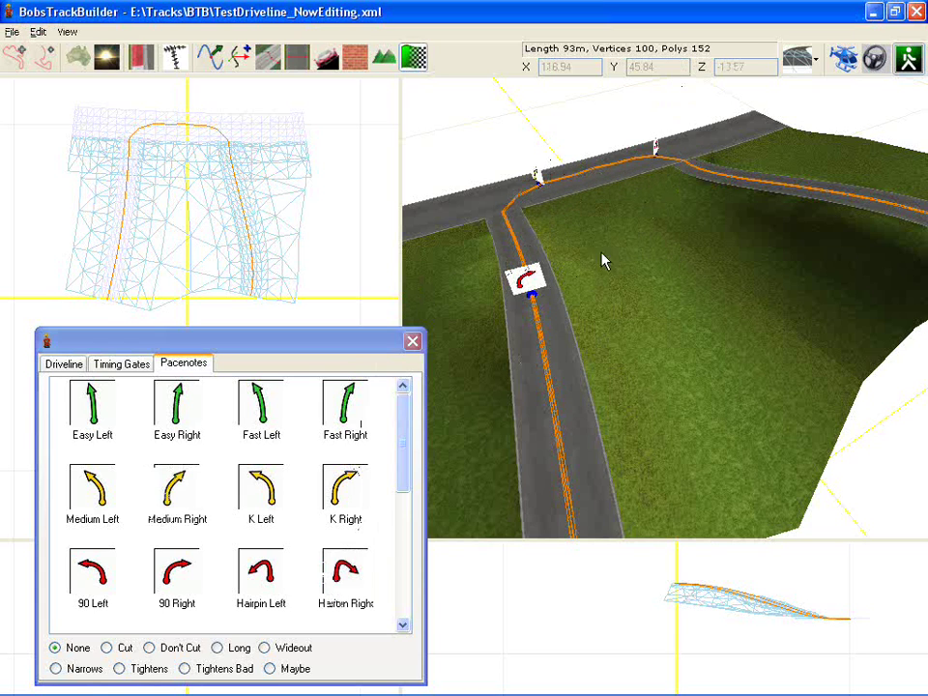
# Step: Move the 90 Right pacenote slightly back along the left track, further from the junction
pyautogui.moveTo(531, 299)
pyautogui.mouseDown()
pyautogui.moveTo(542, 324)
pyautogui.moveTo(526, 272)
pyautogui.moveTo(680, 205)
pyautogui.moveTo(828, 198)
pyautogui.moveTo(535, 309)
pyautogui.mouseUp()
pyautogui.moveTo(618, 297)
pyautogui.mouseDown(button='middle')
pyautogui.moveTo(662, 294)
pyautogui.moveTo(778, 256)
pyautogui.moveTo(777, 297)
pyautogui.mouseUp(button='middle')
pyautogui.moveTo(670, 444)
pyautogui.mouseDown()
pyautogui.moveTo(593, 442)
pyautogui.moveTo(612, 455)
pyautogui.mouseUp()
pyautogui.moveTo(686, 398); pyautogui.dragTo(509, 410, button='right')
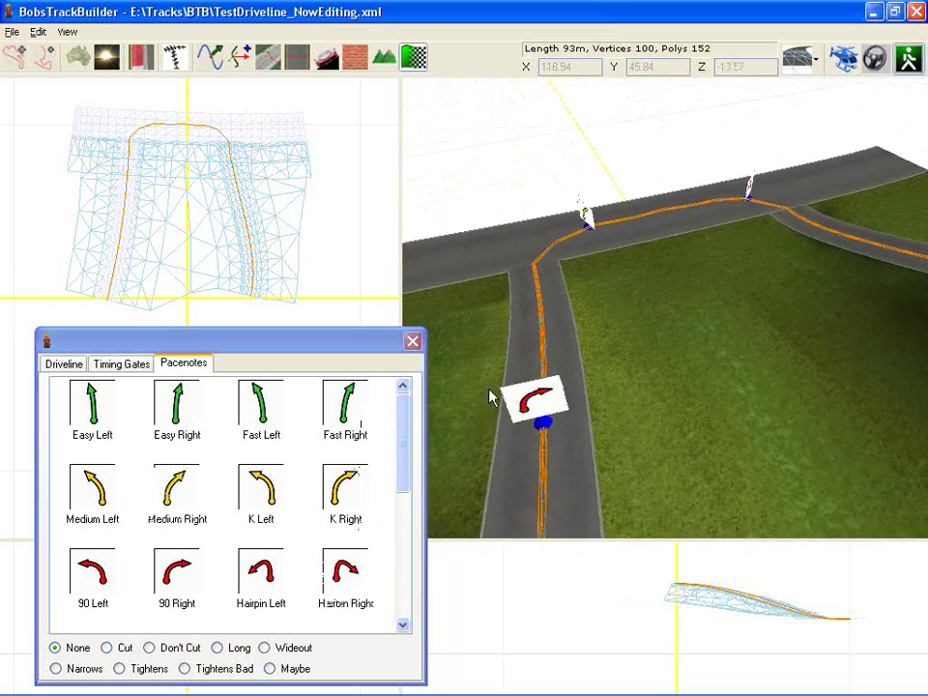
# Step: Remove the pacenote just after the first junction and place a K Right pacenote in its position
pyautogui.moveTo(587, 227)
pyautogui.mouseDown()
pyautogui.moveTo(576, 235)
pyautogui.moveTo(584, 231)
pyautogui.mouseUp()
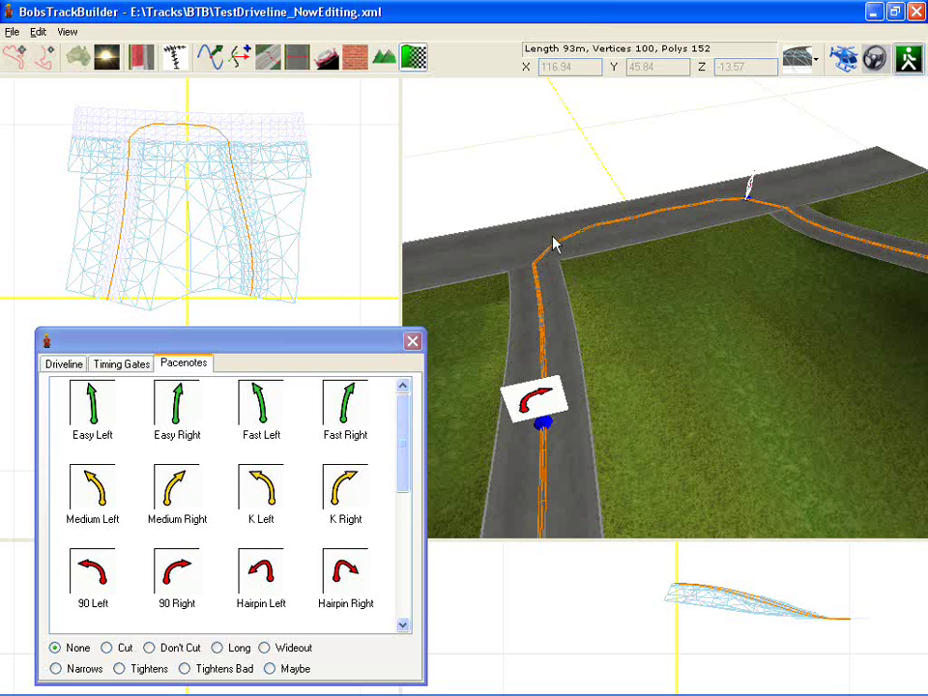
pyautogui.moveTo(357, 487)
pyautogui.mouseDown()
pyautogui.moveTo(368, 464)
pyautogui.moveTo(615, 232)
pyautogui.moveTo(591, 235)
pyautogui.mouseUp()
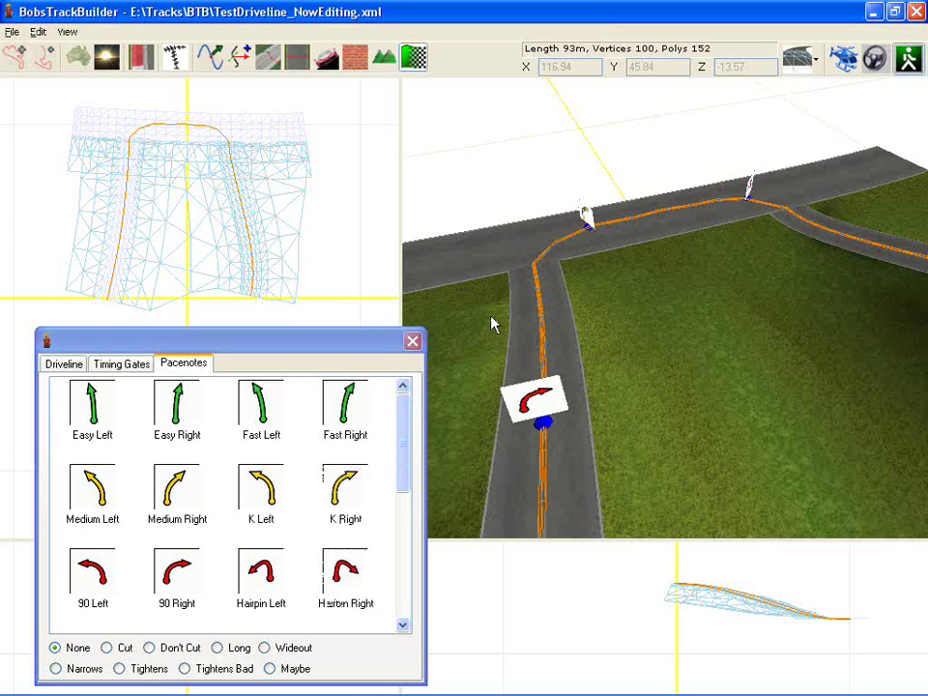
pyautogui.click(345, 488)
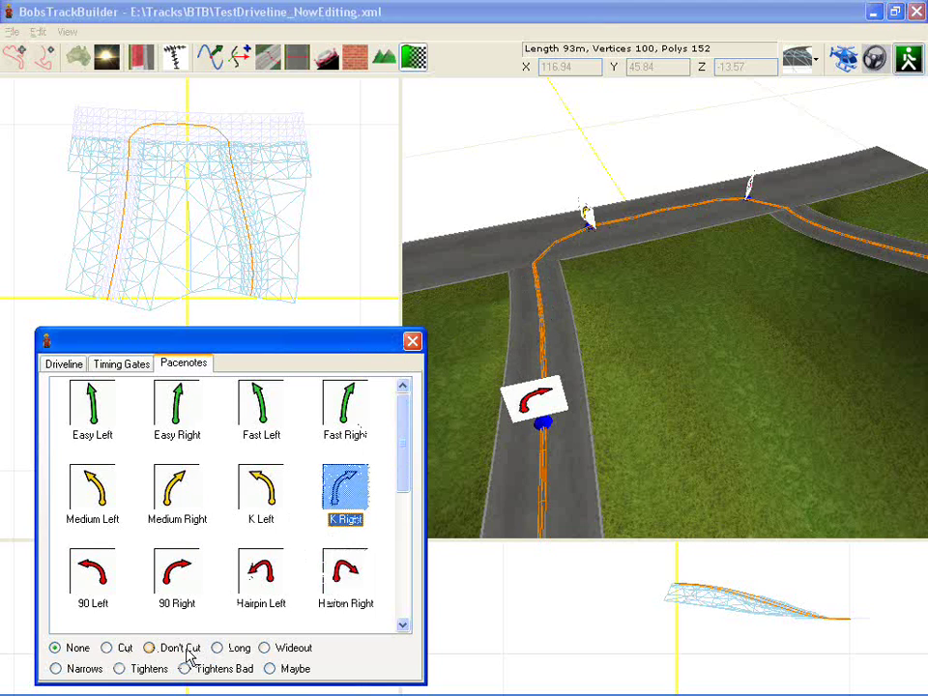
# Step: Give the 90 Right pacenote the Don't Cut modifier and nudge it slightly towards the junction
pyautogui.click(462, 461)
pyautogui.moveTo(545, 421); pyautogui.dragTo(545, 418)
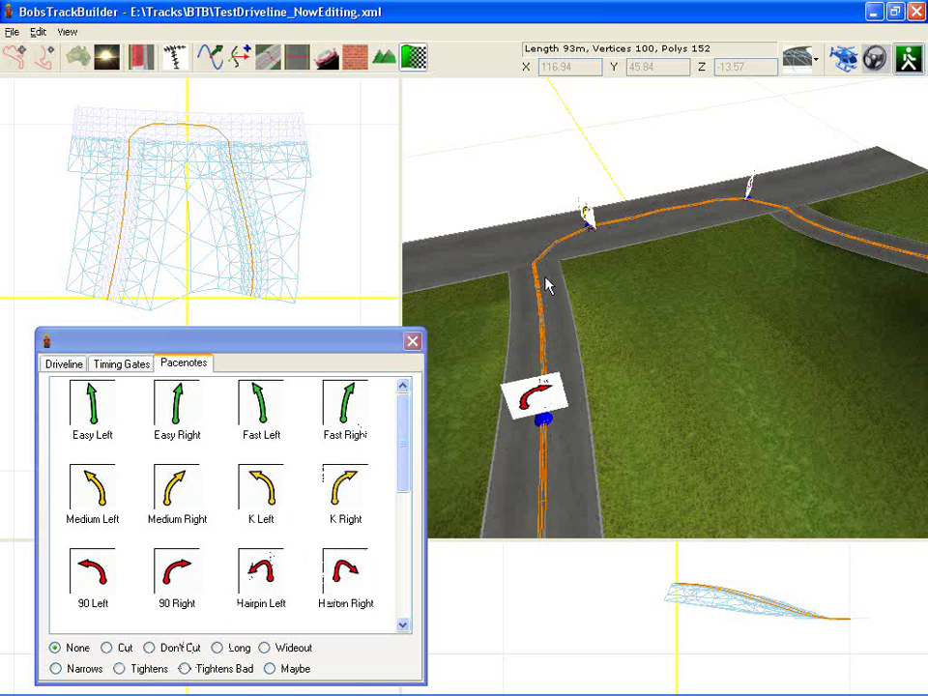
pyautogui.click(166, 647)
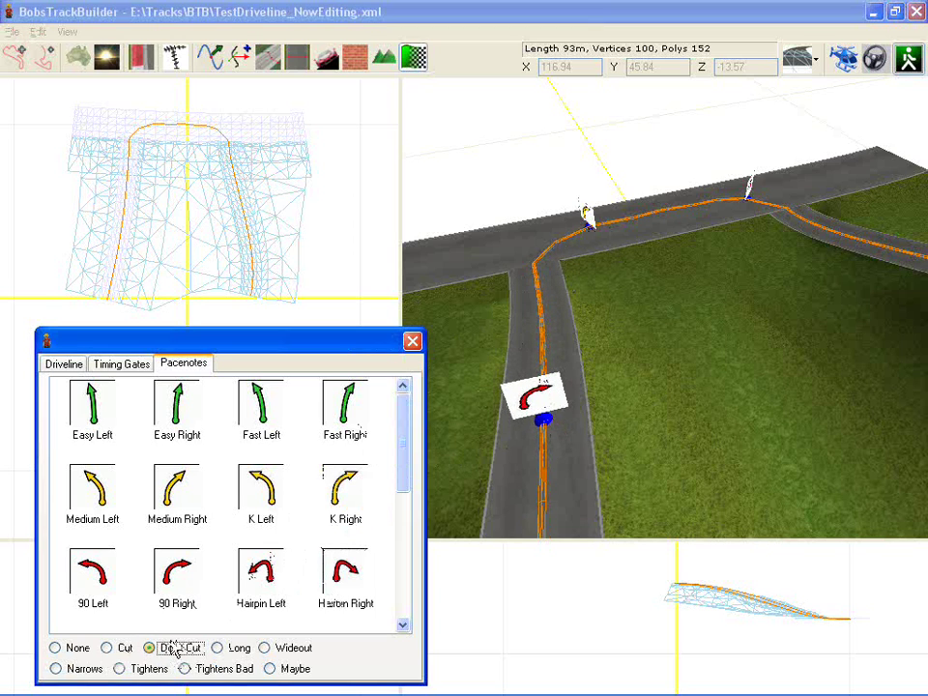
pyautogui.moveTo(541, 422); pyautogui.dragTo(541, 415)
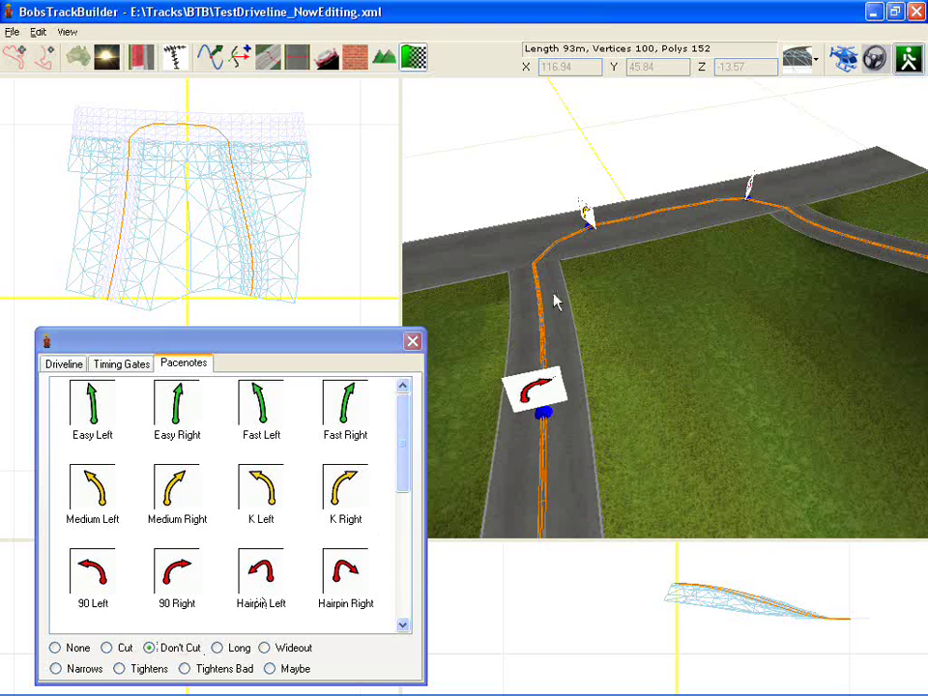
# Step: Give the K Right pacenote after the first junction the Wideout modifier
pyautogui.click(590, 223)
pyautogui.moveTo(586, 219); pyautogui.dragTo(585, 222)
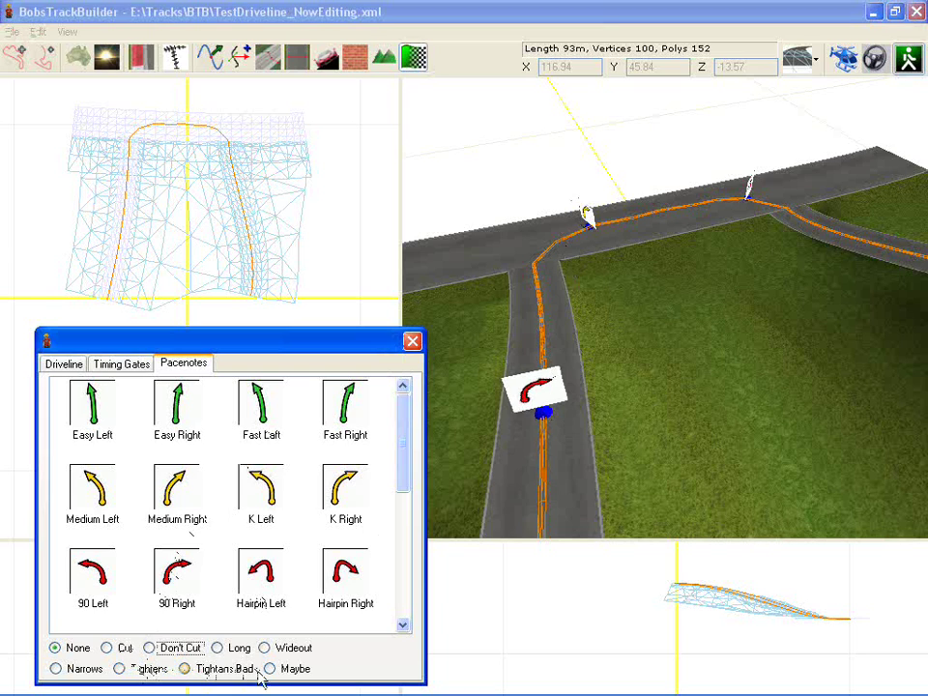
pyautogui.click(280, 651)
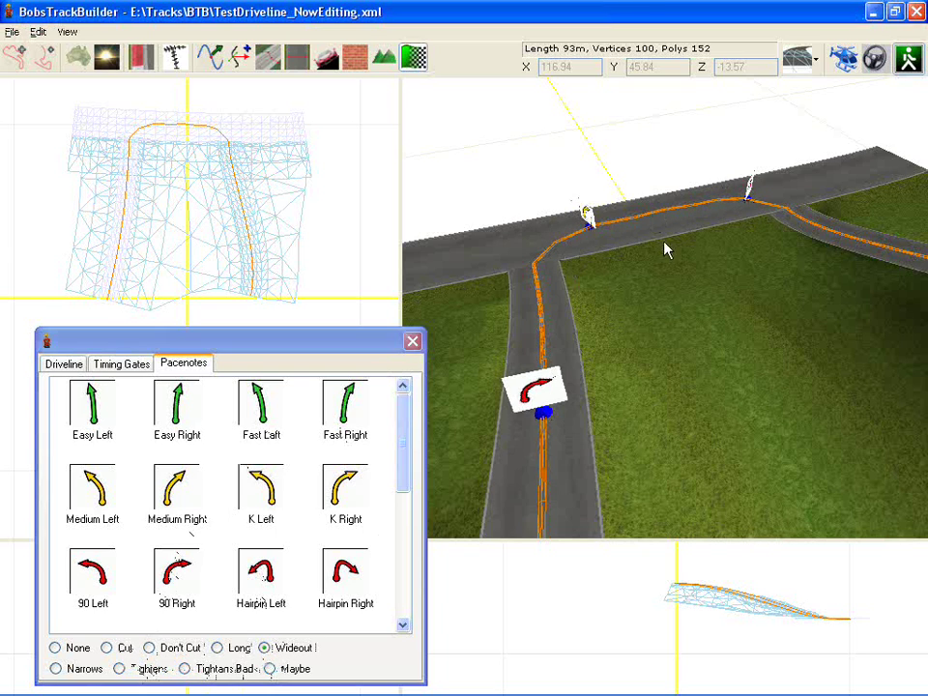
# Step: Place a Bump pacenote on the driveline along the right track, past the second junction, and close the pacenotes window
pyautogui.click(406, 549)
pyautogui.moveTo(406, 549); pyautogui.dragTo(406, 558)
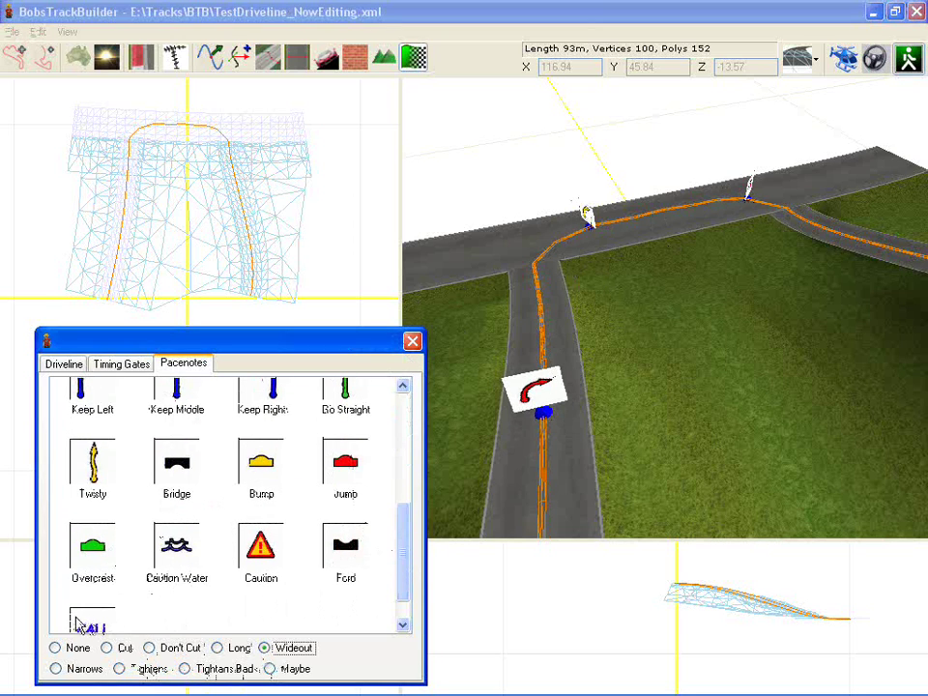
pyautogui.click(263, 473)
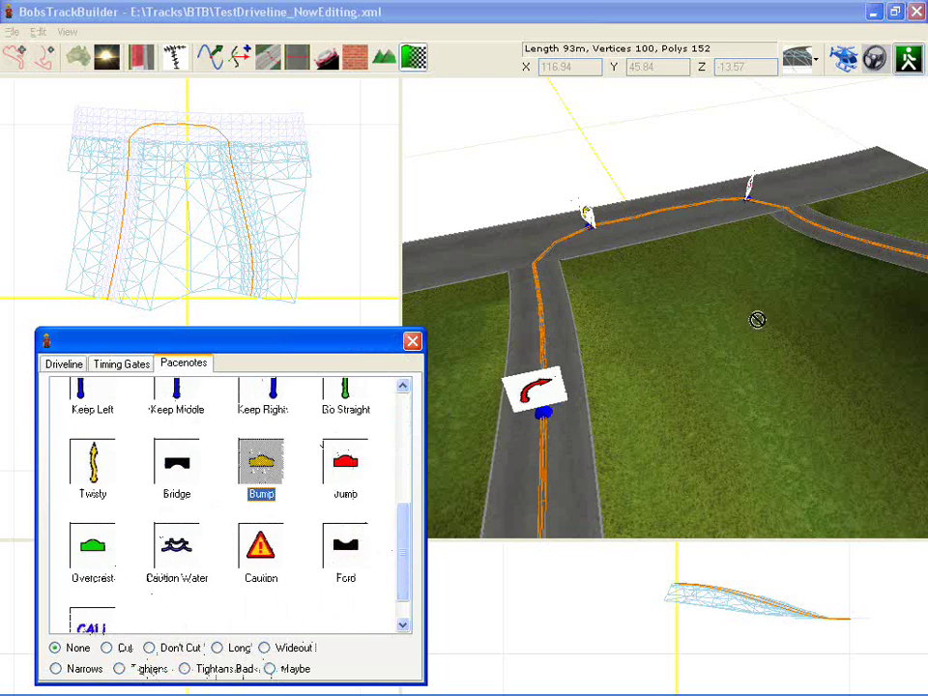
pyautogui.click(897, 253)
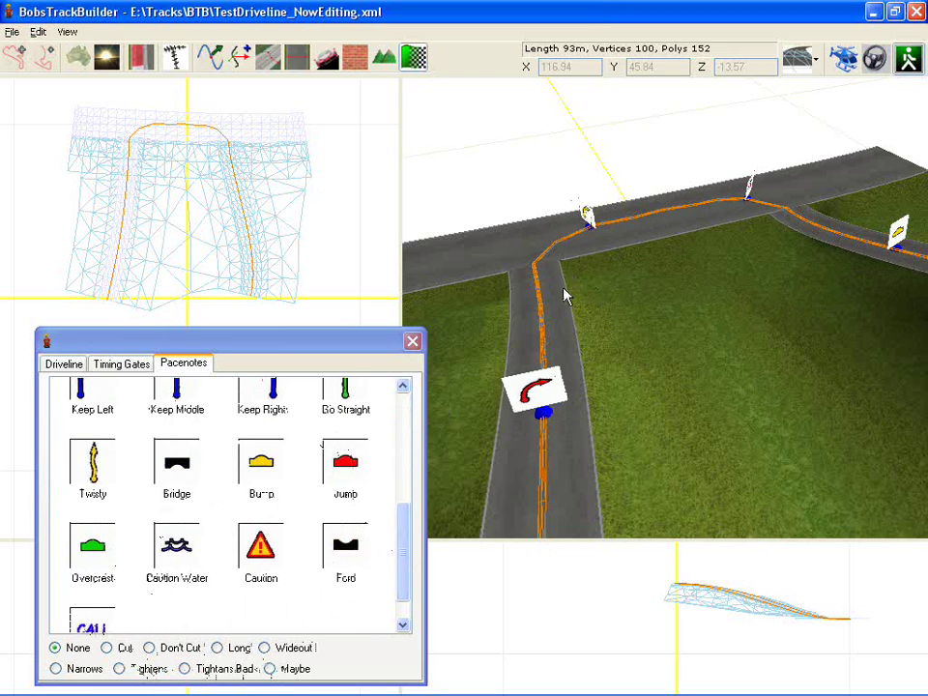
pyautogui.click(418, 360)
pyautogui.click(412, 342)
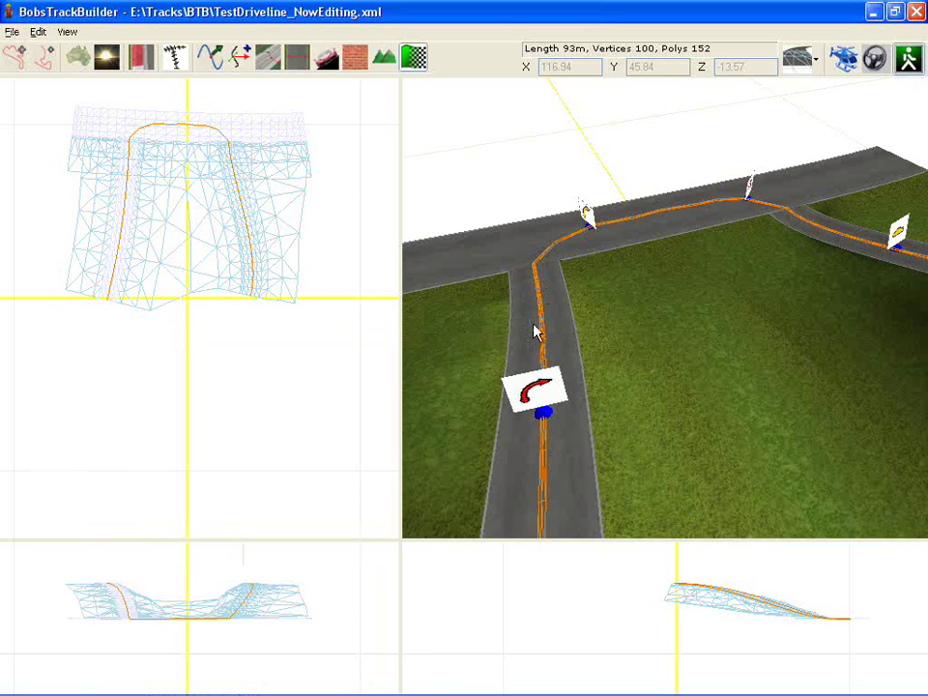
# Step: Export the track to Richard Burns Rally with the Tarmac tyre choice and close the export dialog
pyautogui.hotkey('alt', 'f')
pyautogui.press('e')
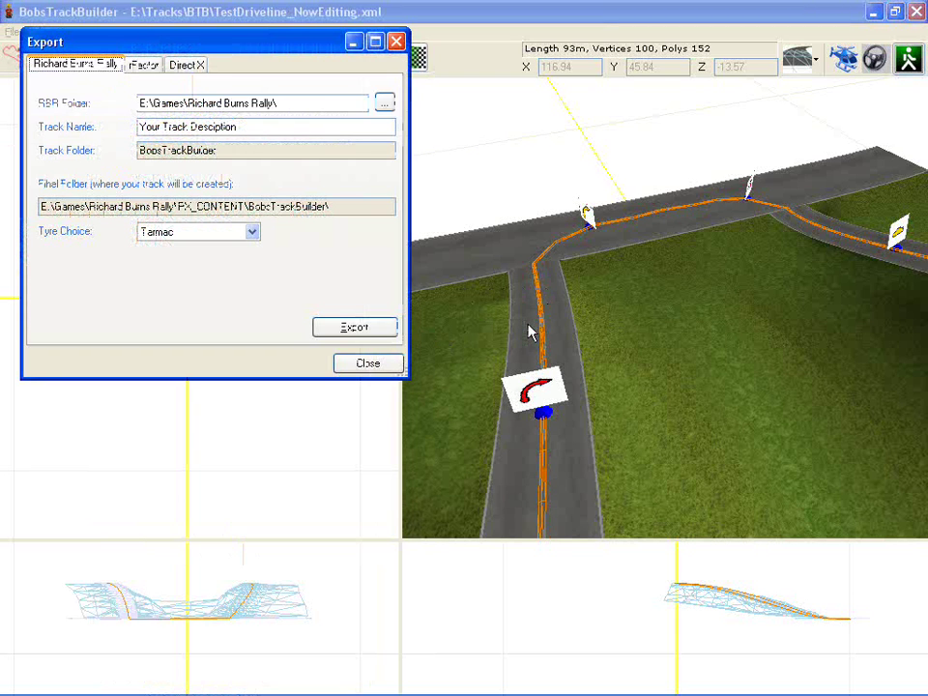
pyautogui.click(354, 326)
pyautogui.click(368, 363)
# Step: Switch to Richard Burns Rally, start the exported stage to check the pacenotes while driving, and pause the run
pyautogui.hotkey('alt', 'Tab')
pyautogui.press('Return')
pyautogui.press('Return')
pyautogui.press('Return')
pyautogui.press('Return')
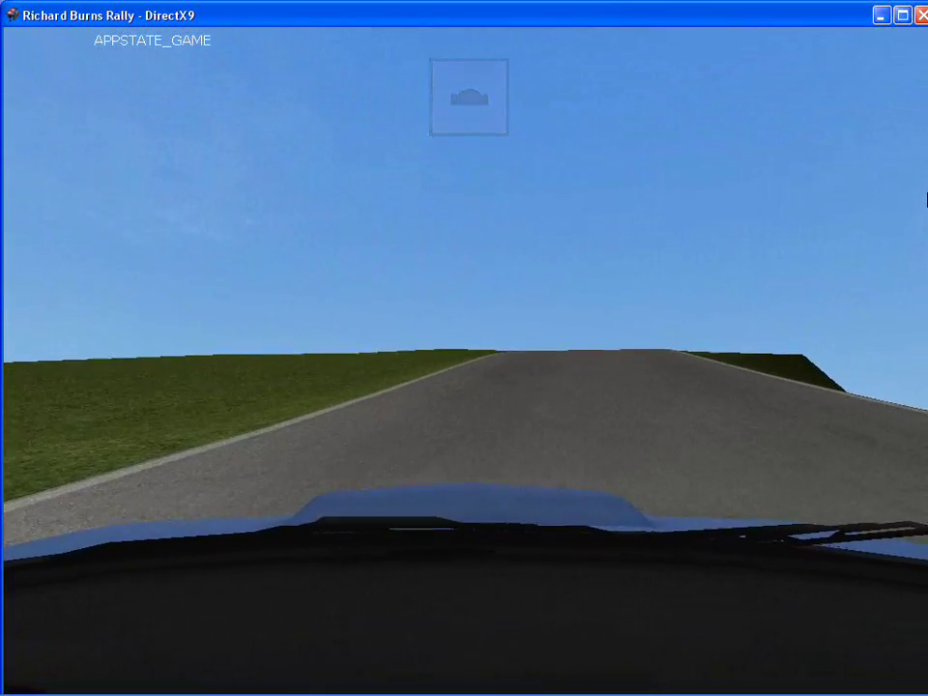
pyautogui.press('Escape')
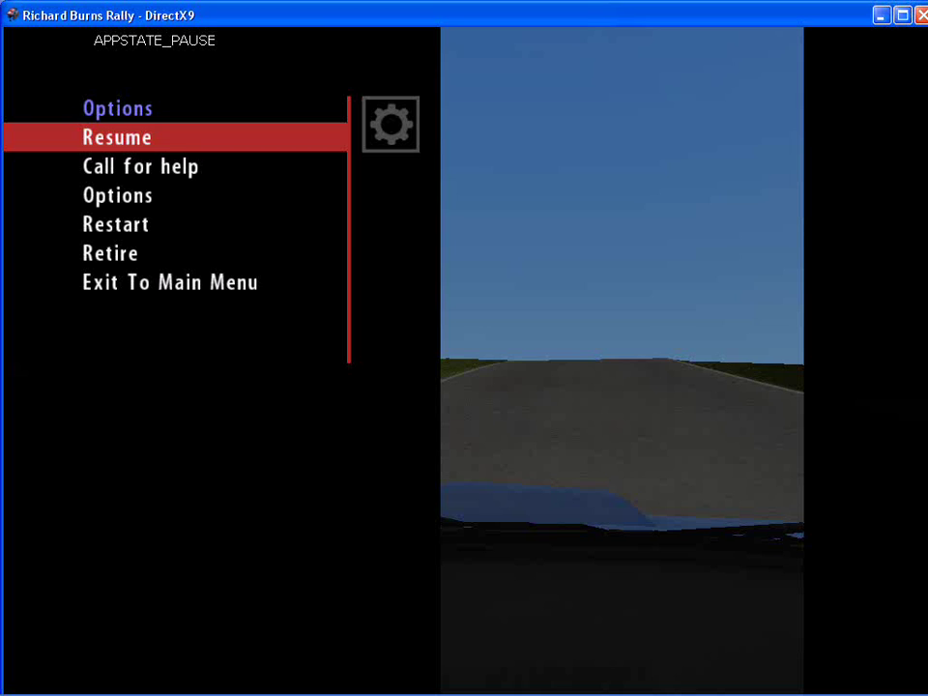
pyautogui.hotkey('alt', 'Tab')
pyautogui.hotkey('alt', 'Tab')
pyautogui.hotkey('alt', 'Tab')
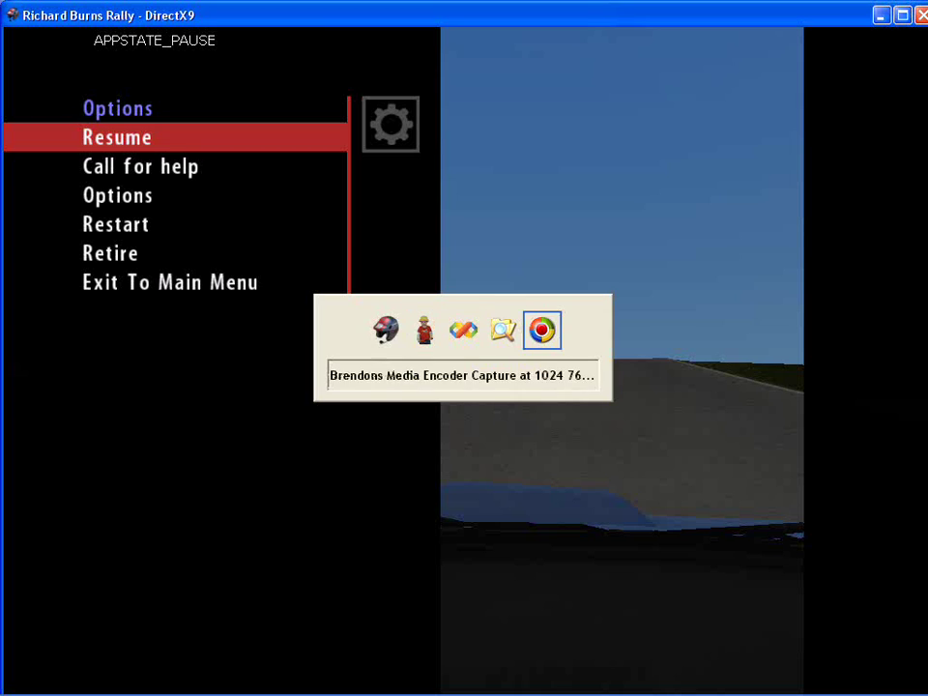